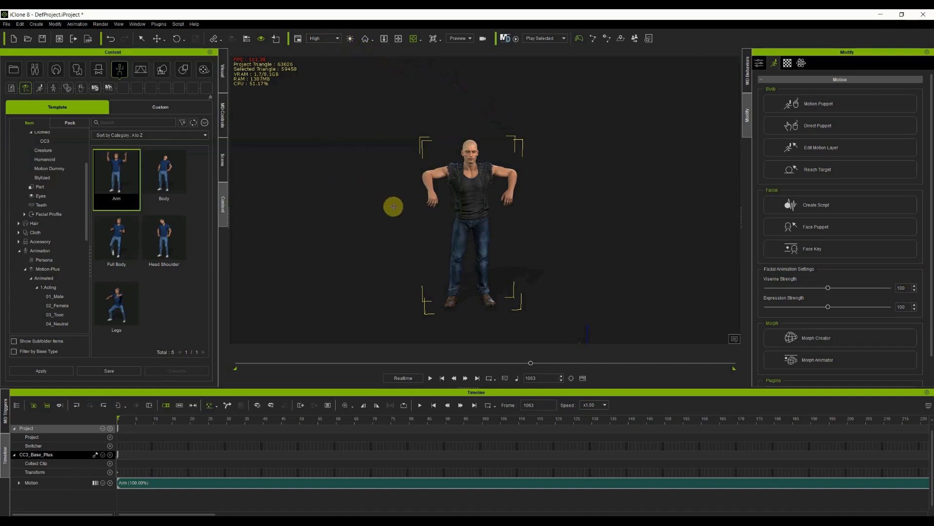
- Play back the character's arm motion and return the playhead to frame 0
{"action": "key", "text": "comma"}
{"action": "key", "text": "space"}
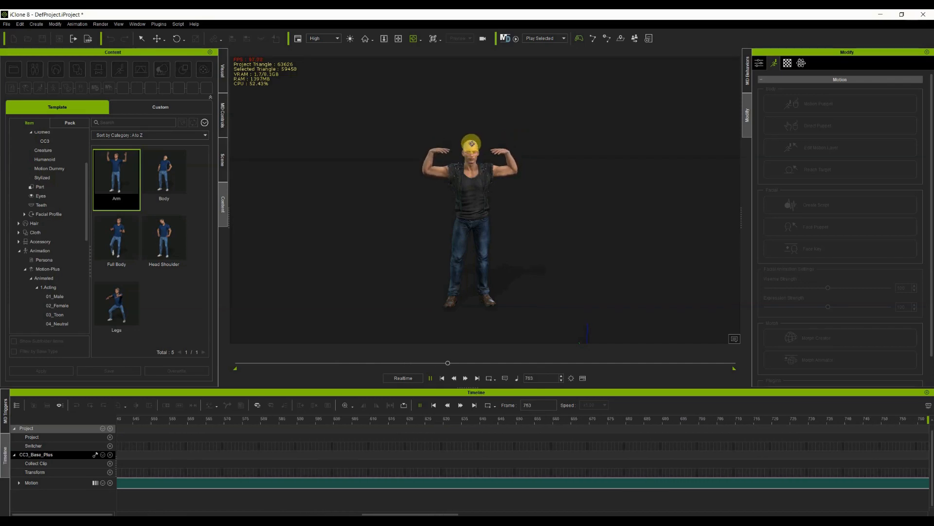
{"action": "key", "text": "space"}
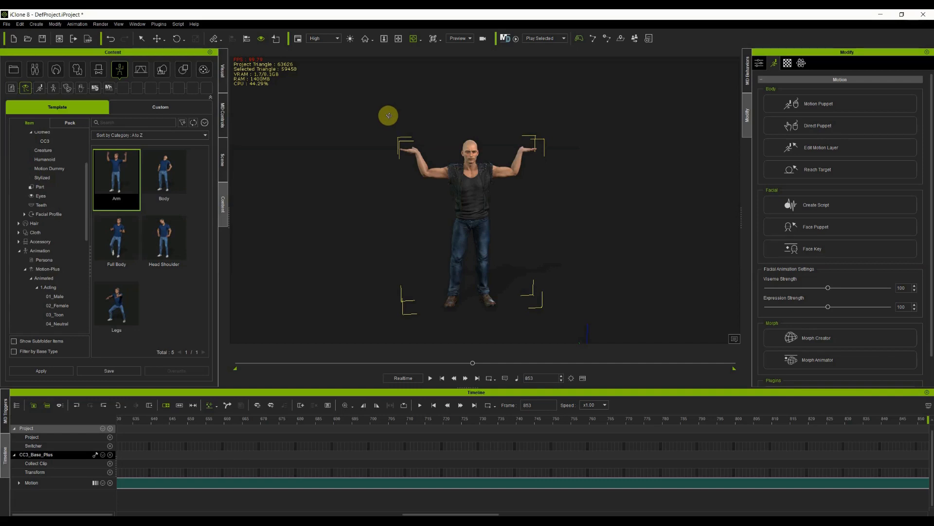
{"action": "left_click_drag", "start_coordinate": [474, 514], "coordinate": [133, 509]}
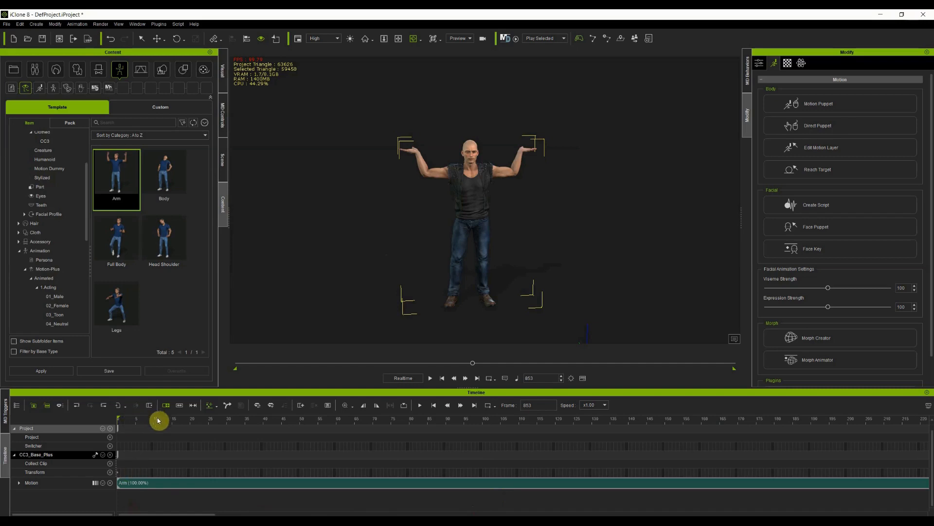
{"action": "left_click_drag", "start_coordinate": [158, 421], "coordinate": [104, 423]}
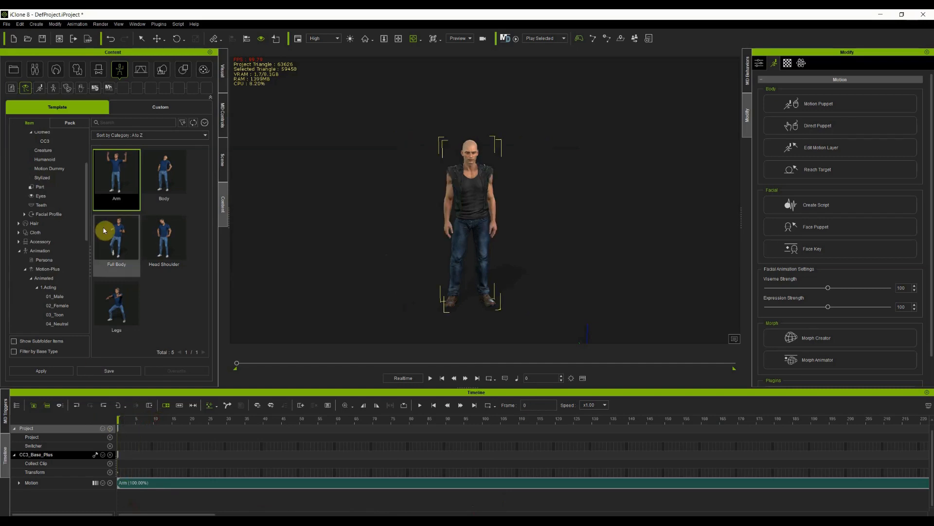
- Create a primitive sphere and move it up and across beside the character's head
{"action": "left_click", "coordinate": [38, 24]}
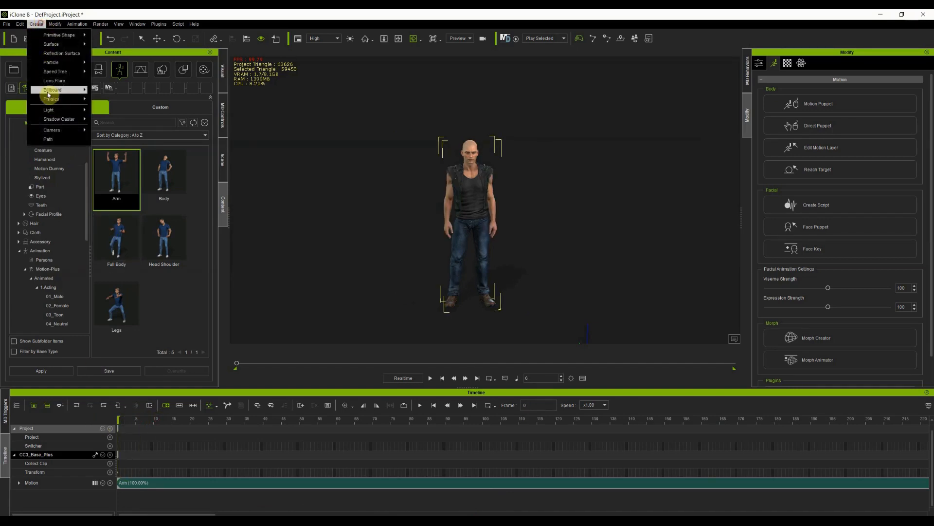
{"action": "mouse_move", "coordinate": [60, 35]}
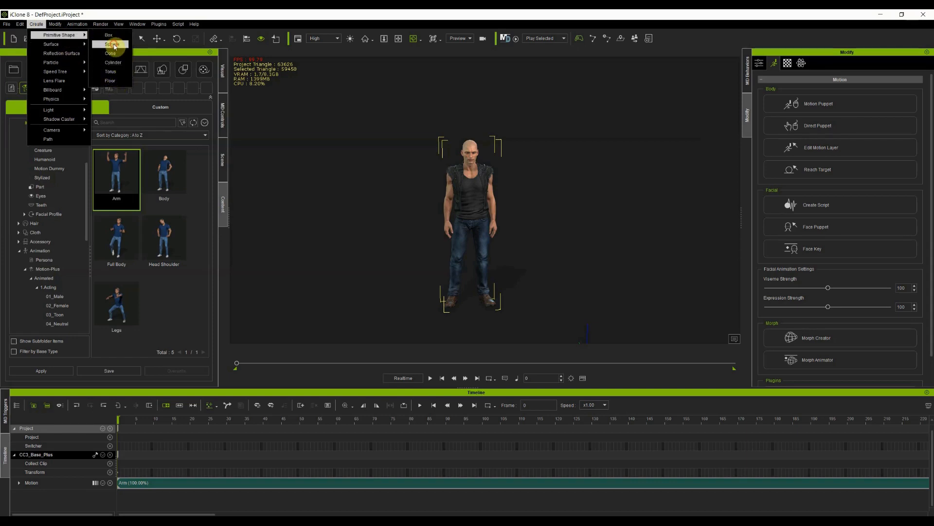
{"action": "left_click", "coordinate": [112, 44]}
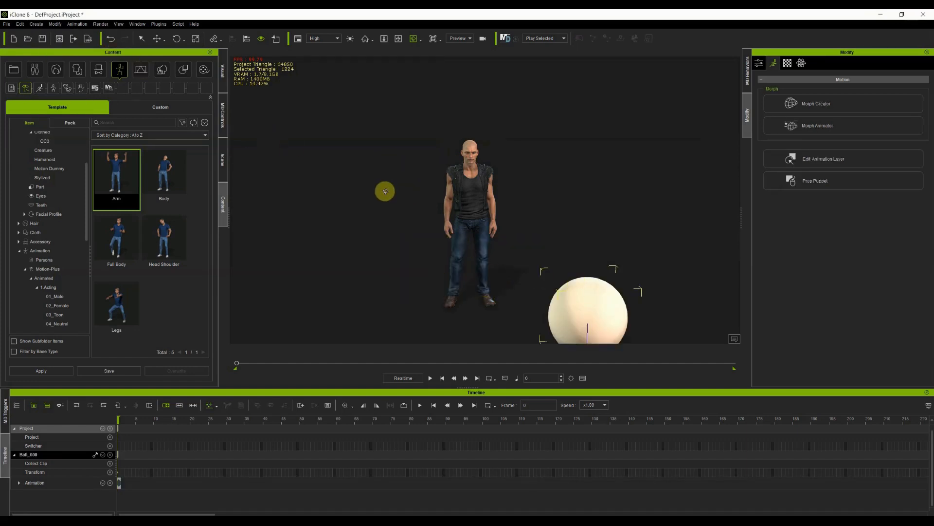
{"action": "left_click", "coordinate": [158, 38]}
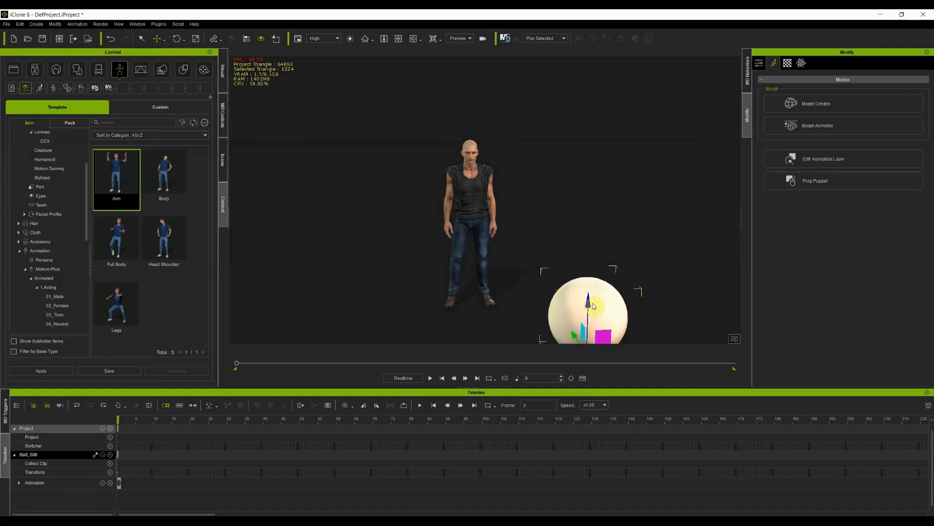
{"action": "left_click_drag", "start_coordinate": [589, 302], "coordinate": [592, 117]}
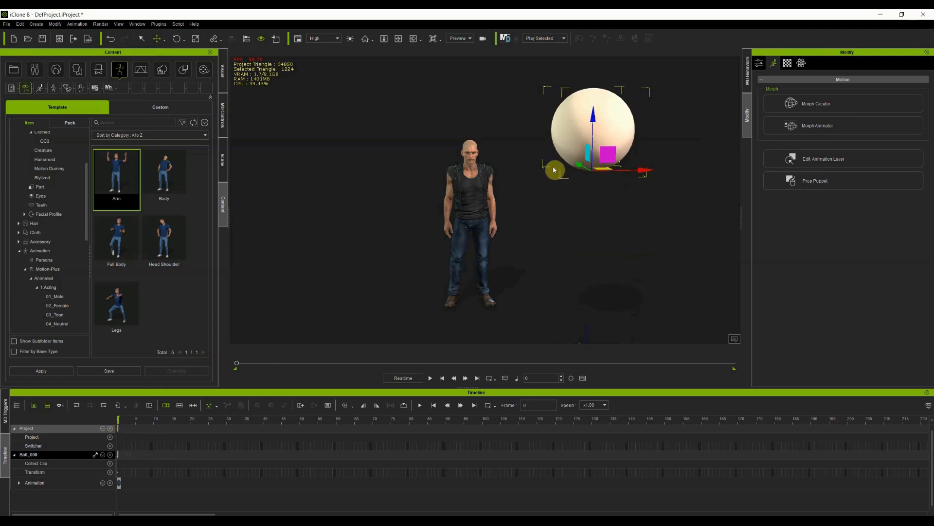
{"action": "left_click_drag", "start_coordinate": [643, 172], "coordinate": [494, 182]}
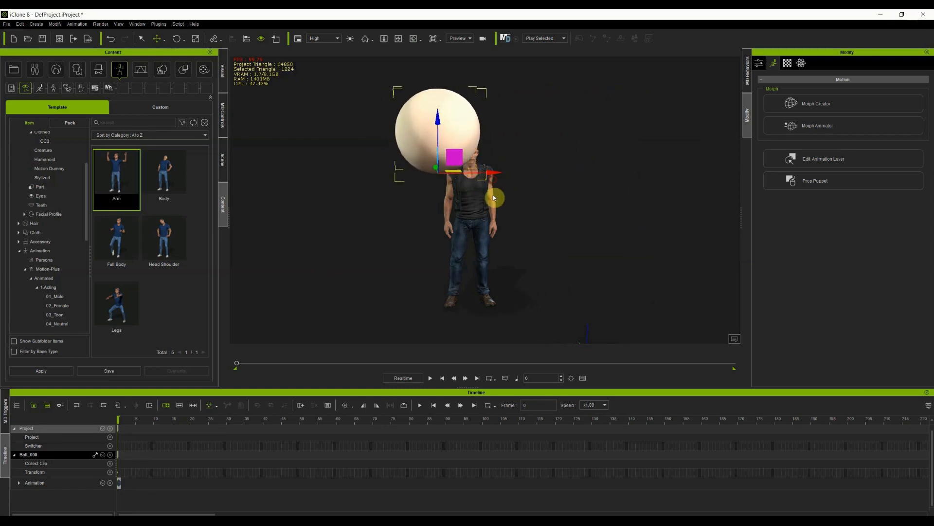
- Scale the sphere down uniformly to roughly the size of the character's head and raise it above head height
{"action": "left_click", "coordinate": [196, 39]}
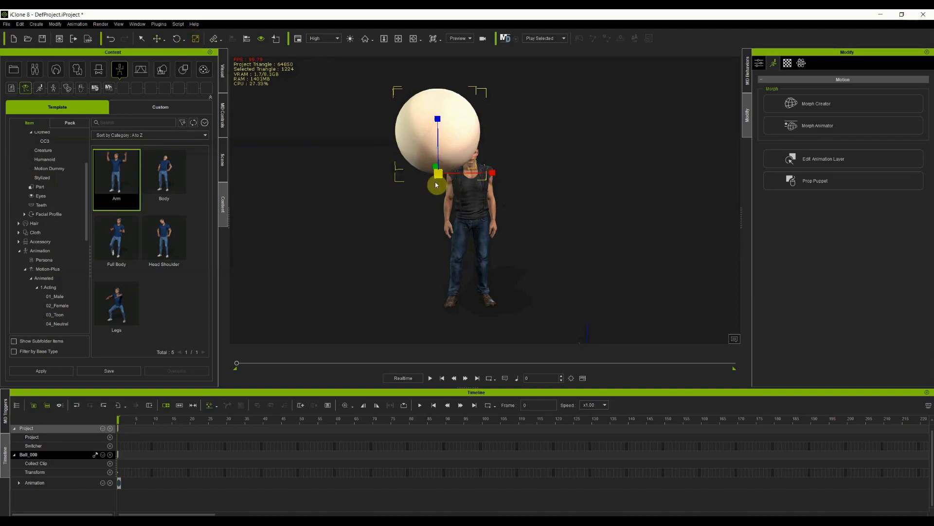
{"action": "left_click_drag", "start_coordinate": [438, 177], "coordinate": [356, 288]}
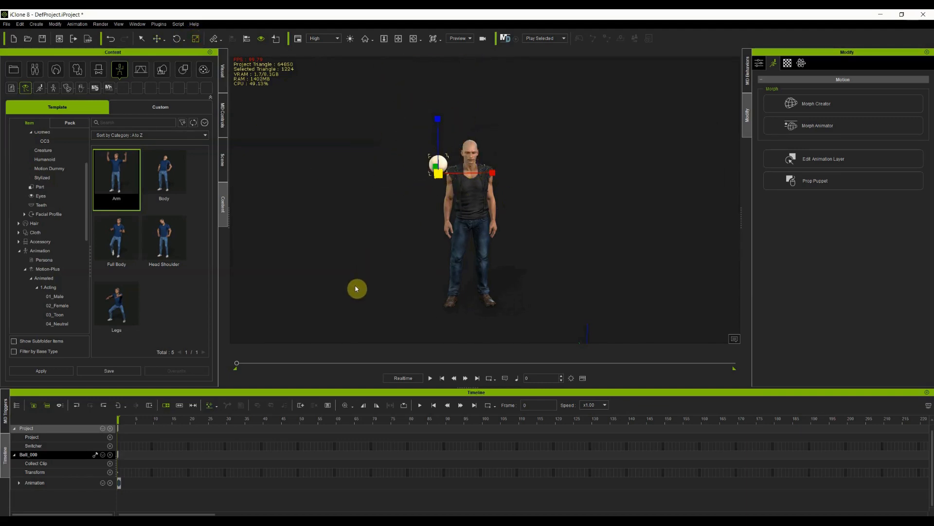
{"action": "left_click", "coordinate": [158, 38]}
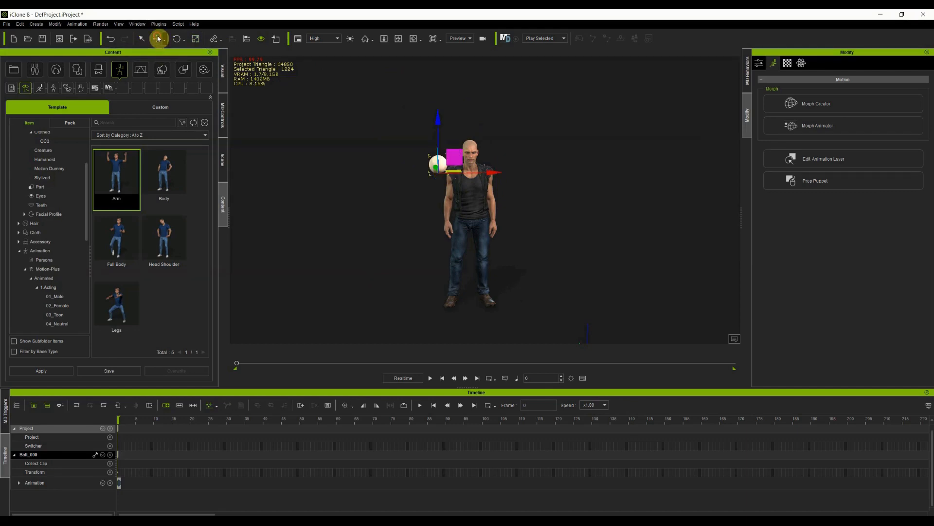
{"action": "left_click_drag", "start_coordinate": [436, 125], "coordinate": [448, 62]}
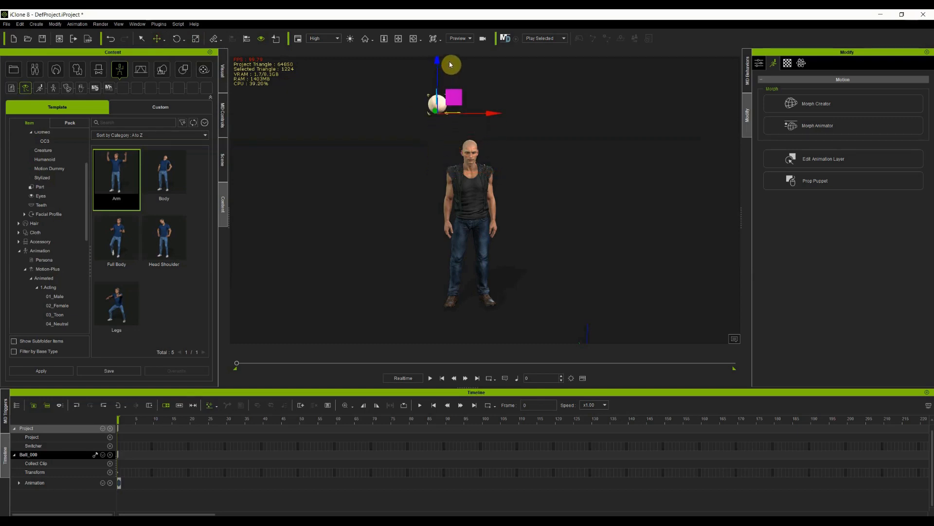
- Move the sphere along the Y axis from the side view so it lines up in depth with the character
{"action": "left_click", "coordinate": [413, 39]}
{"action": "left_click_drag", "start_coordinate": [549, 227], "coordinate": [250, 210]}
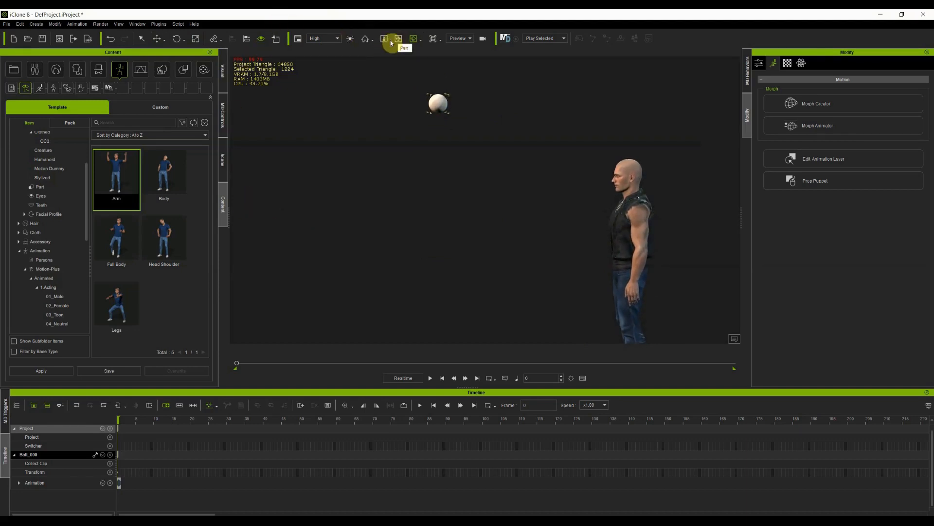
{"action": "left_click", "coordinate": [159, 38]}
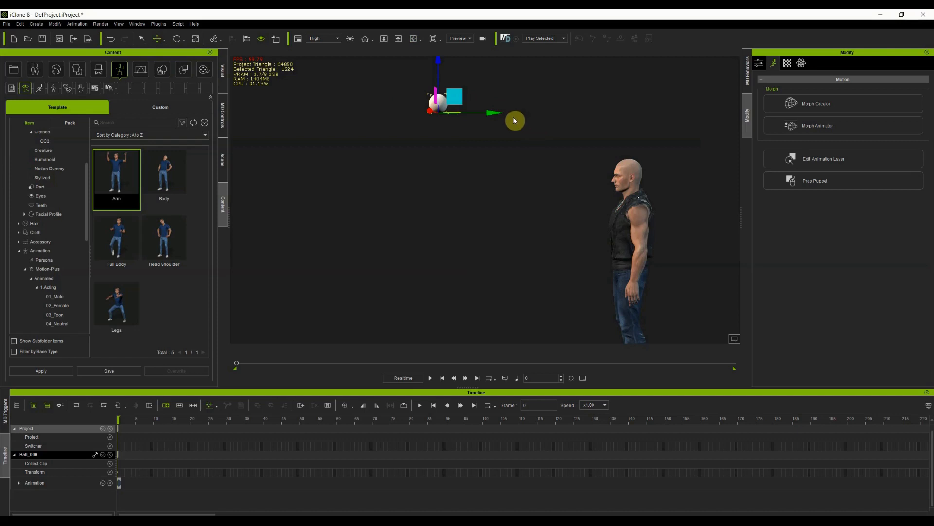
{"action": "left_click_drag", "start_coordinate": [496, 118], "coordinate": [676, 118]}
{"action": "left_click_drag", "start_coordinate": [340, 212], "coordinate": [438, 265]}
{"action": "key", "text": "x"}
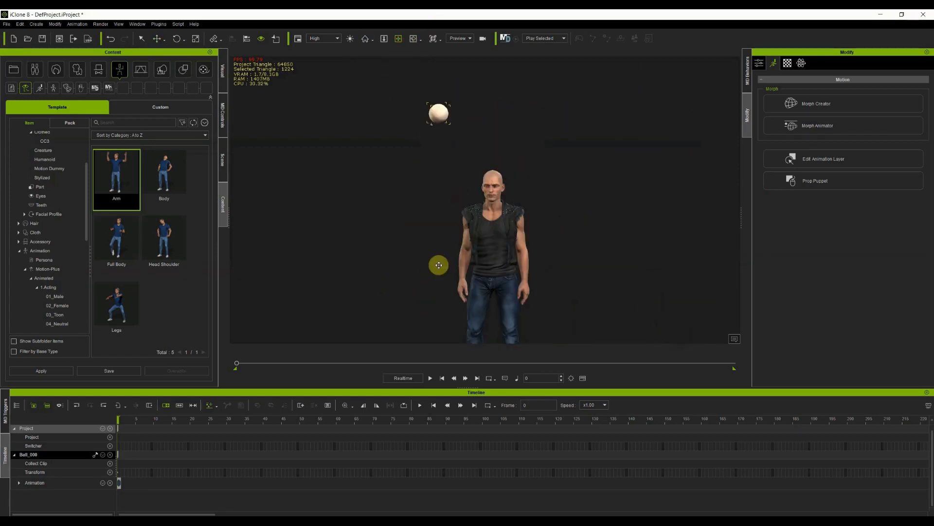
- Shift the ball slightly outward along the X axis at frame 813, away from the character's head
{"action": "key", "text": "space"}
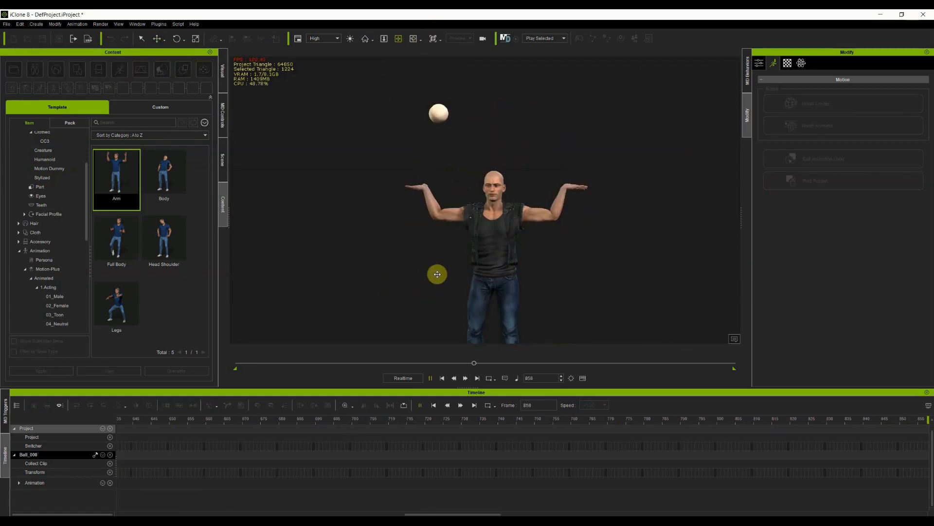
{"action": "key", "text": "space"}
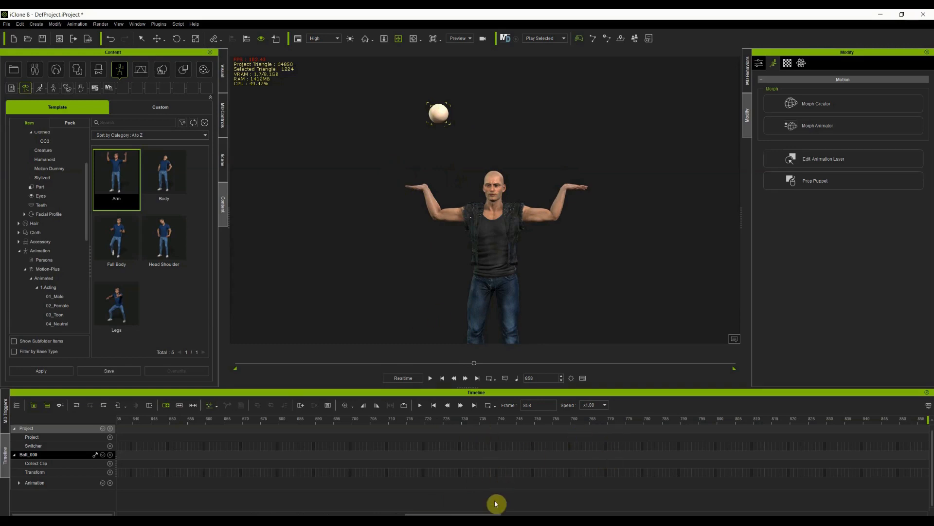
{"action": "left_click_drag", "start_coordinate": [921, 423], "coordinate": [766, 413]}
{"action": "left_click", "coordinate": [157, 39]}
{"action": "left_click_drag", "start_coordinate": [490, 122], "coordinate": [477, 123]}
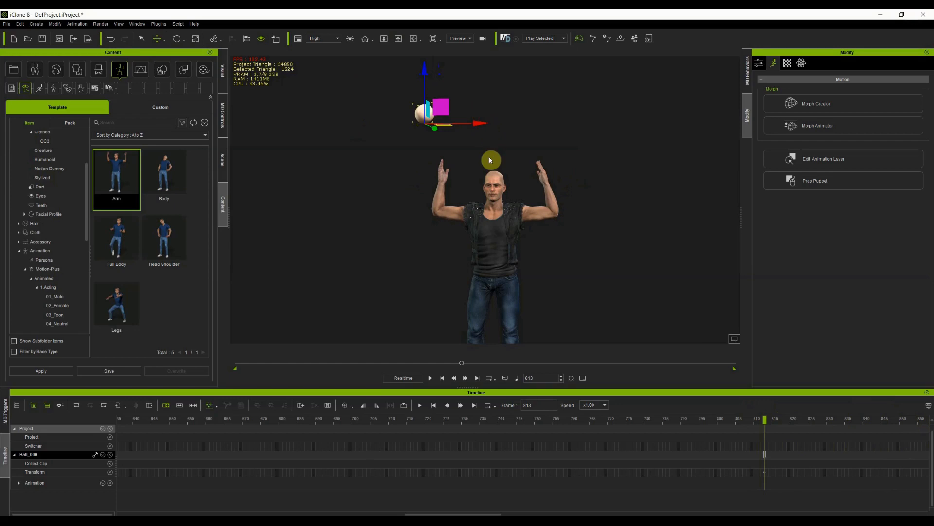
- Lower the ball onto the palm of the character's raised right hand at frame 873
{"action": "key", "text": "space"}
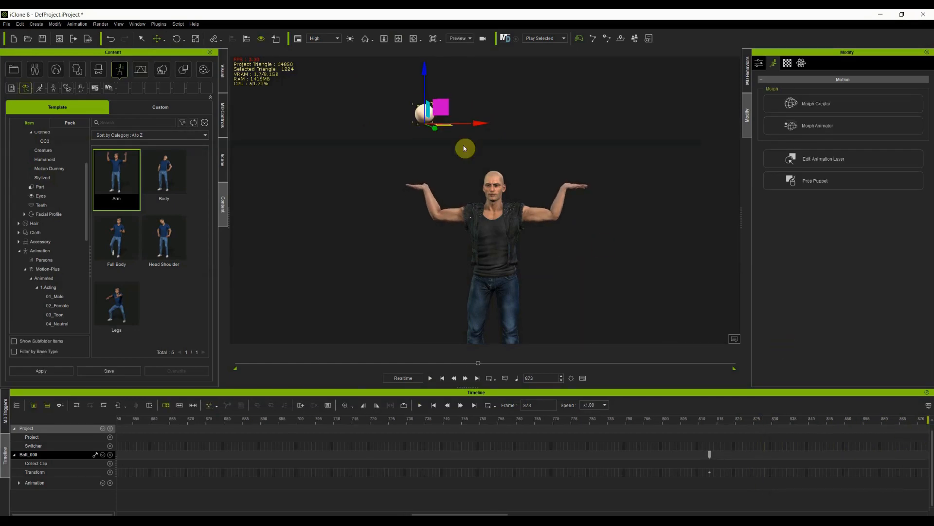
{"action": "left_click_drag", "start_coordinate": [424, 74], "coordinate": [418, 139]}
{"action": "left_click_drag", "start_coordinate": [475, 187], "coordinate": [424, 187]}
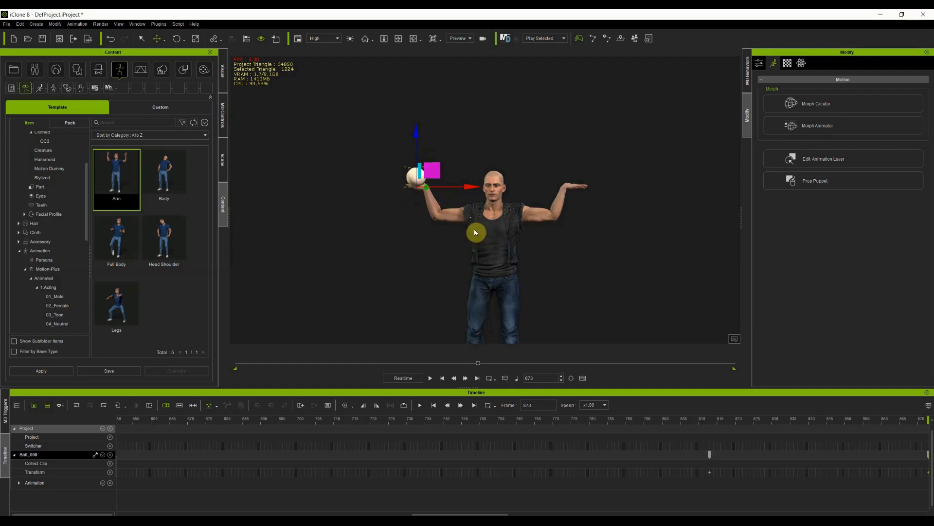
- Assign the ball as the Reach Target for the character's right hand at frame 873
{"action": "left_click", "coordinate": [495, 238]}
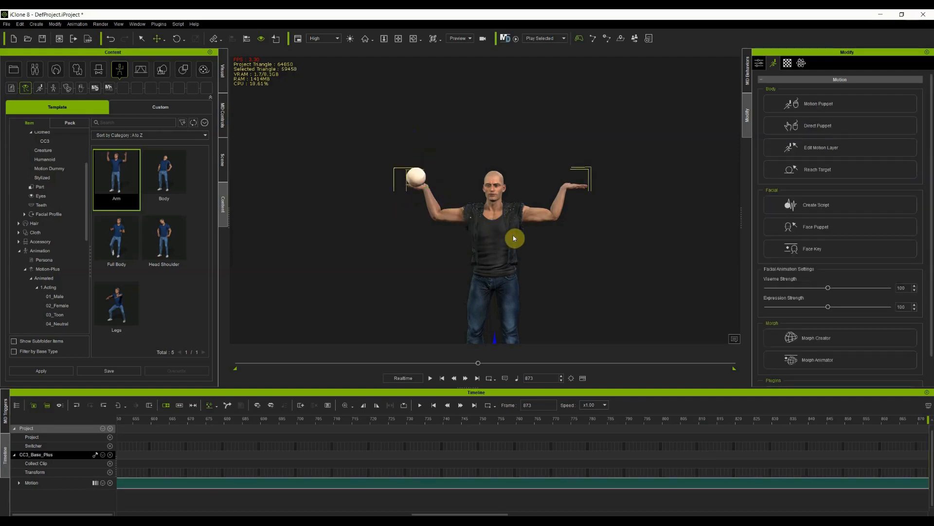
{"action": "left_click", "coordinate": [821, 173]}
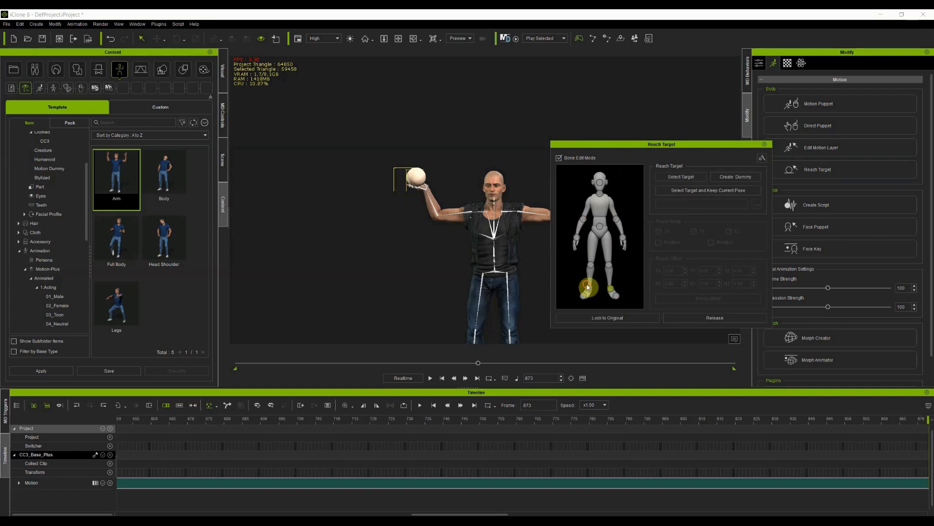
{"action": "left_click", "coordinate": [588, 220]}
{"action": "left_click", "coordinate": [575, 246]}
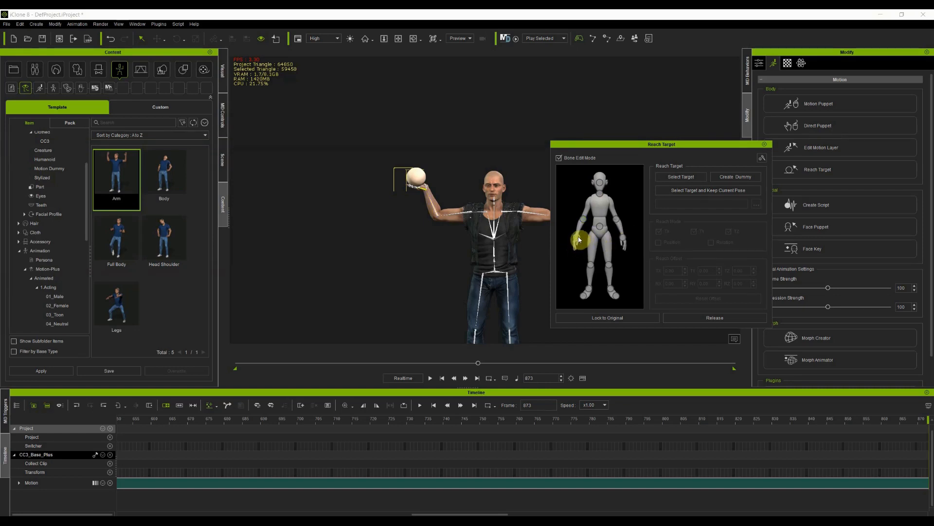
{"action": "scroll", "coordinate": [416, 187], "scroll_direction": "up", "scroll_amount": 5}
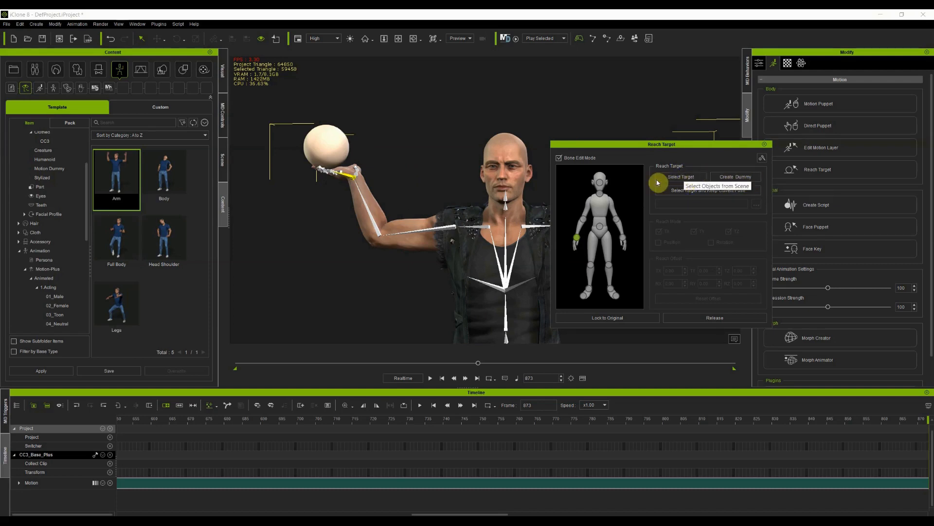
{"action": "left_click", "coordinate": [676, 178]}
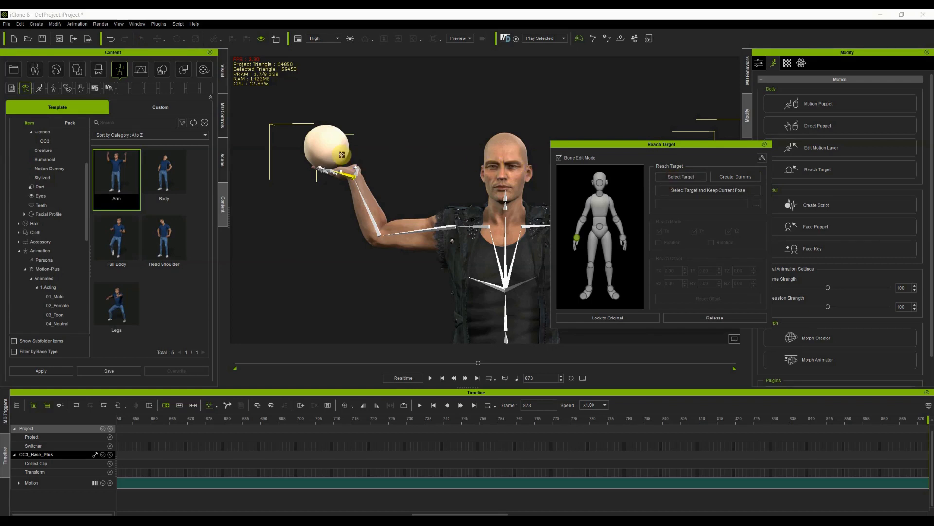
{"action": "left_click", "coordinate": [329, 143]}
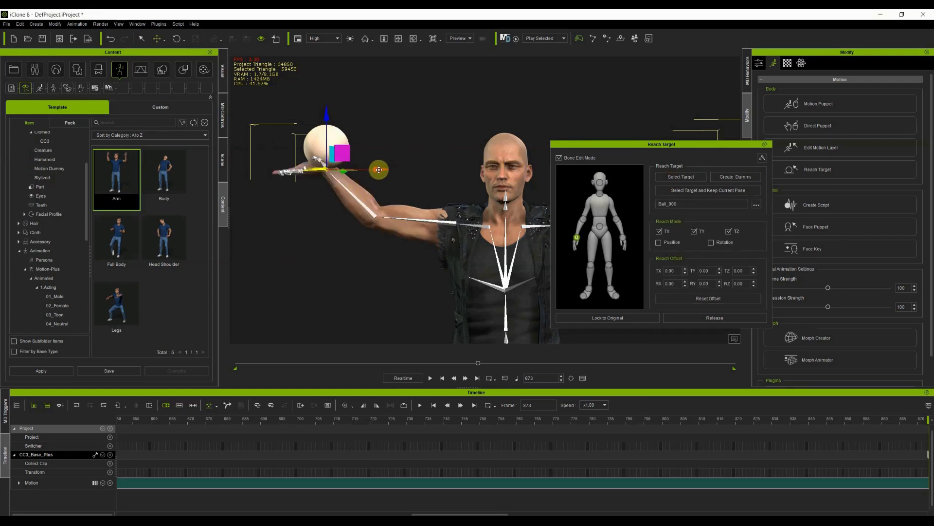
- Offset the right hand's reach by TX 7.27 and TZ -3.41 to fit the palm under the ball, and play the motion
{"action": "left_click_drag", "start_coordinate": [380, 169], "coordinate": [405, 178]}
{"action": "left_click_drag", "start_coordinate": [347, 115], "coordinate": [356, 128]}
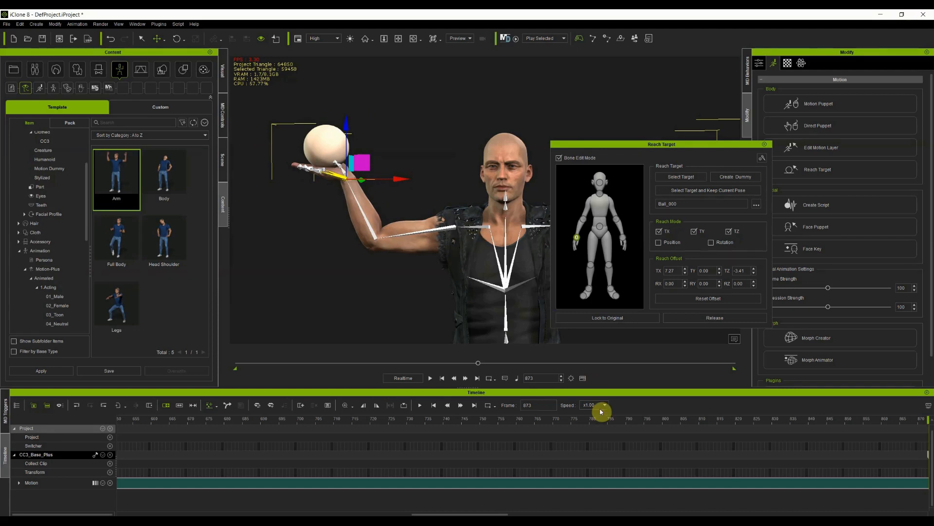
{"action": "key", "text": "space"}
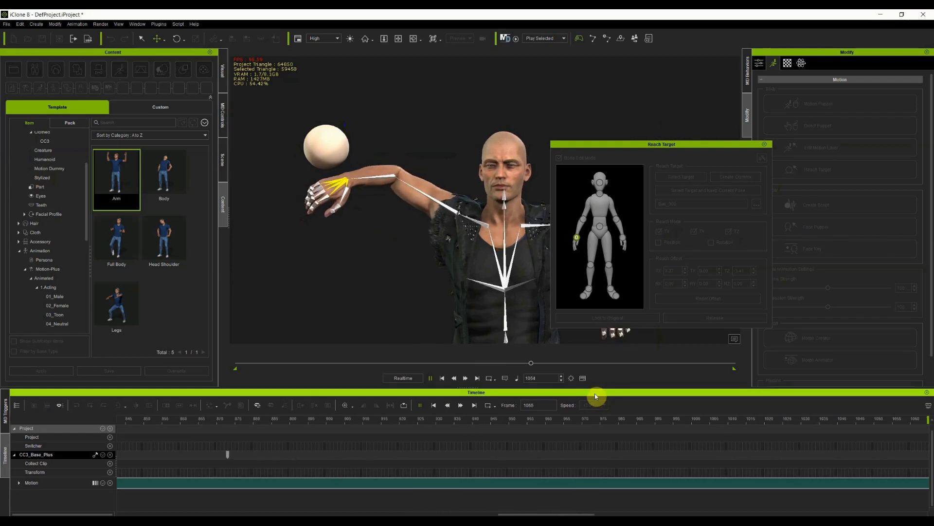
{"action": "key", "text": "space"}
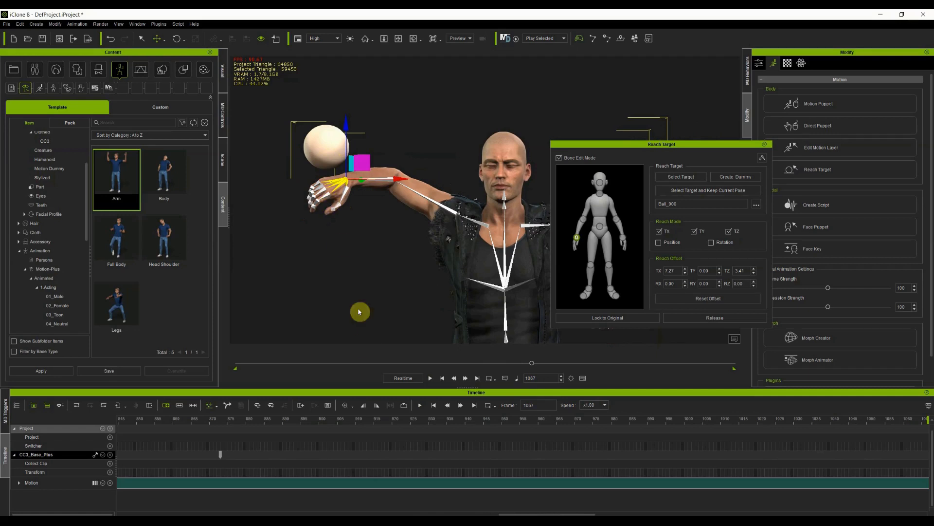
- Enable Position and Rotation in the right hand's reach mode at frame 874 and play back the motion
{"action": "left_click_drag", "start_coordinate": [267, 425], "coordinate": [225, 431]}
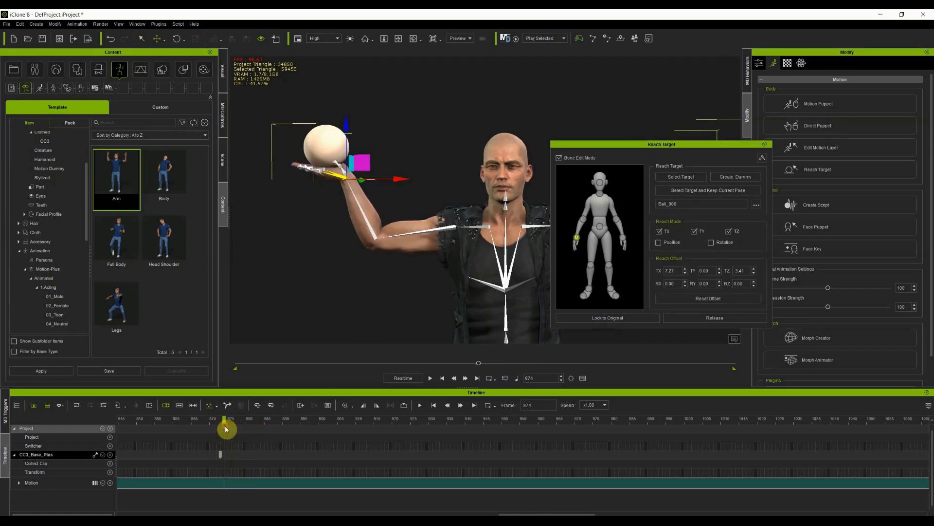
{"action": "left_click", "coordinate": [661, 244]}
{"action": "left_click", "coordinate": [712, 241]}
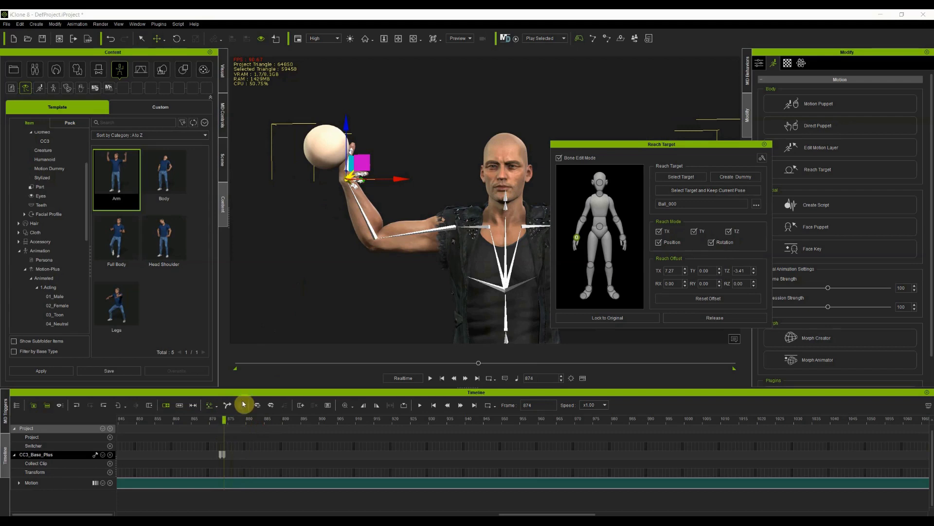
{"action": "key", "text": "space"}
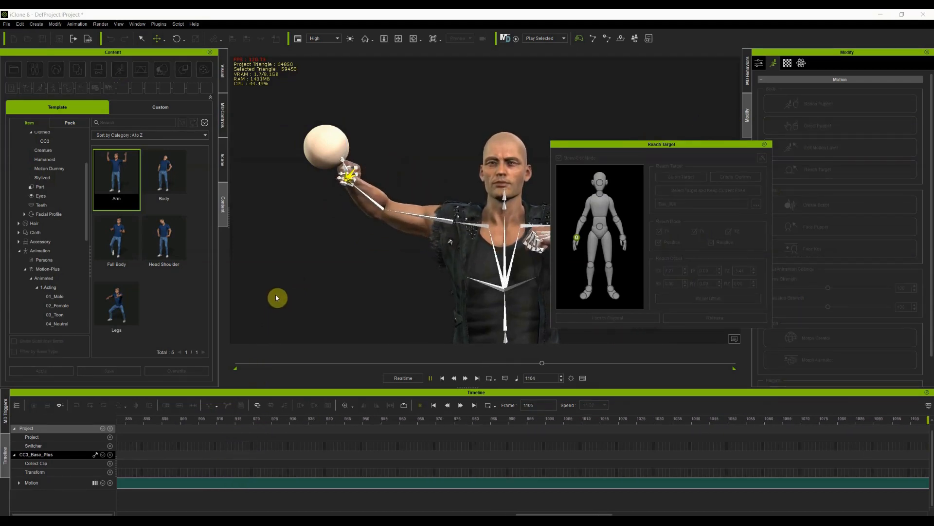
{"action": "key", "text": "space"}
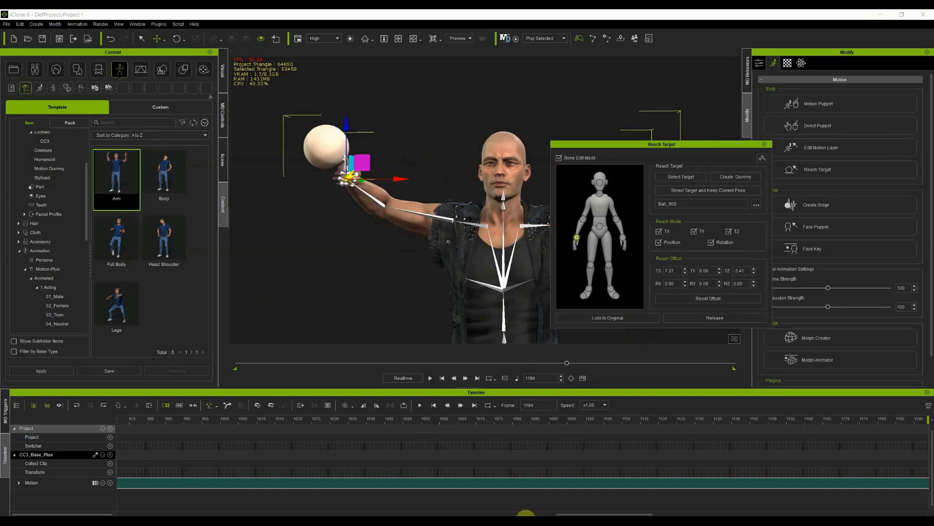
- Undo the right hand's reach mode changes, reach offset and Reach Target assignment to the ball
{"action": "left_click_drag", "start_coordinate": [574, 514], "coordinate": [480, 513]}
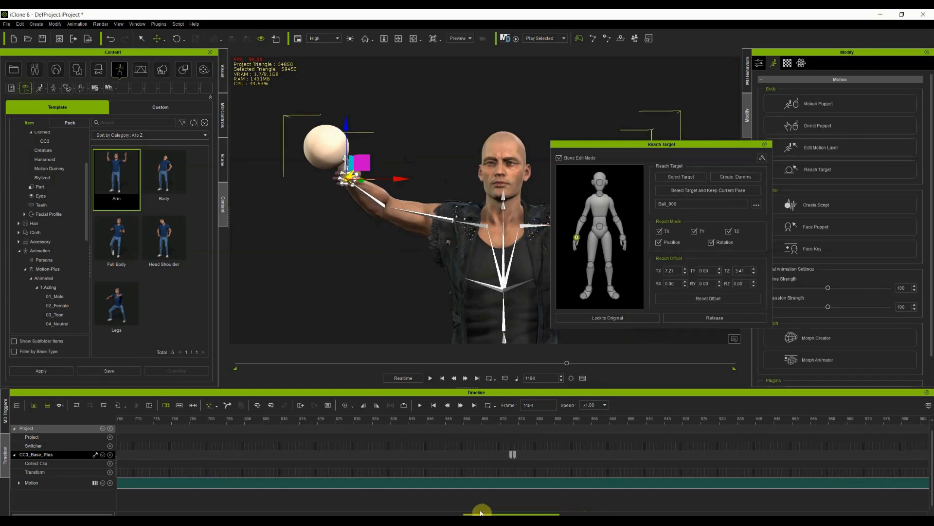
{"action": "key", "text": "ctrl+z"}
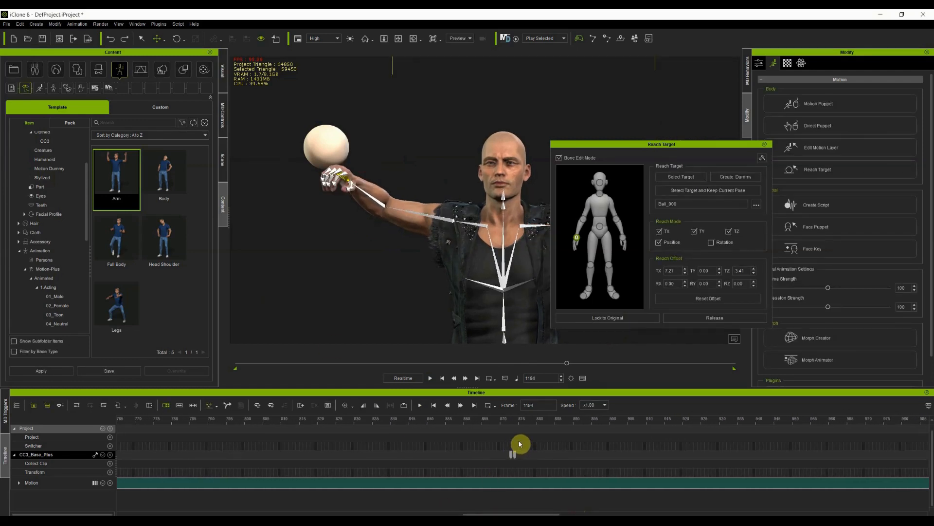
{"action": "key", "text": "ctrl+z"}
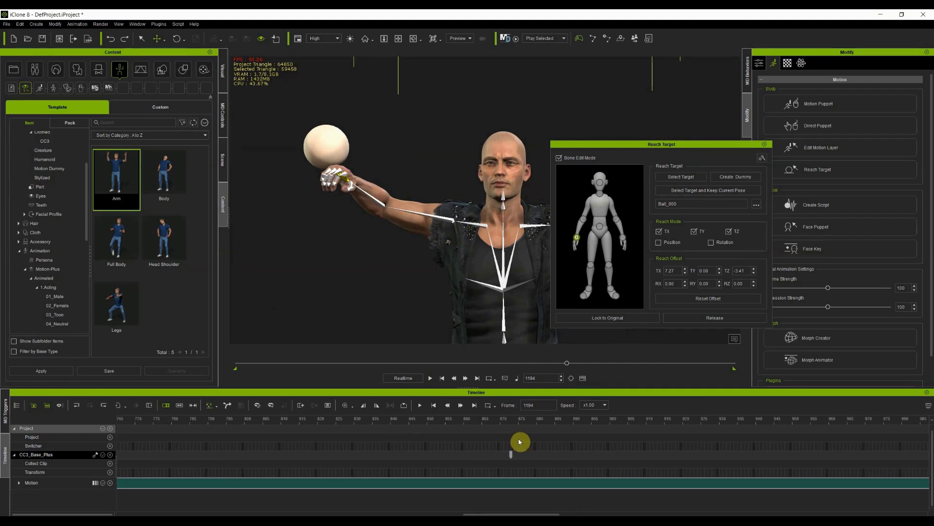
{"action": "key", "text": "ctrl+z"}
- Assign the ball to the right hand with Select Target and Keep Current Pose at frame 871, and play the motion
{"action": "left_click_drag", "start_coordinate": [479, 422], "coordinate": [506, 430]}
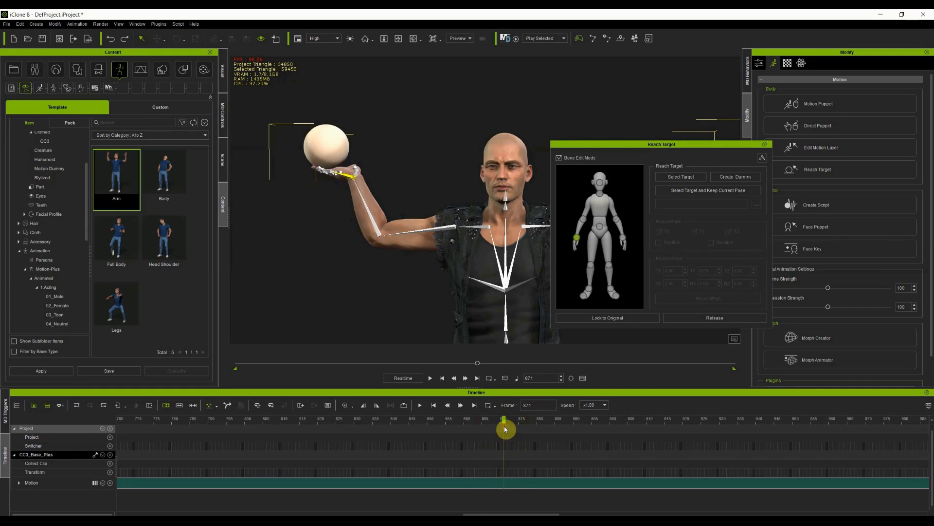
{"action": "left_click", "coordinate": [698, 193]}
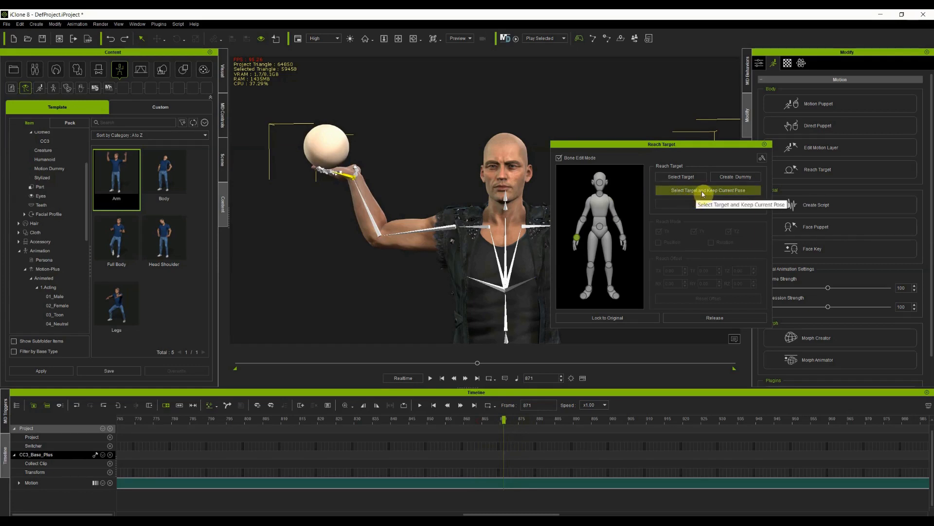
{"action": "left_click", "coordinate": [702, 193]}
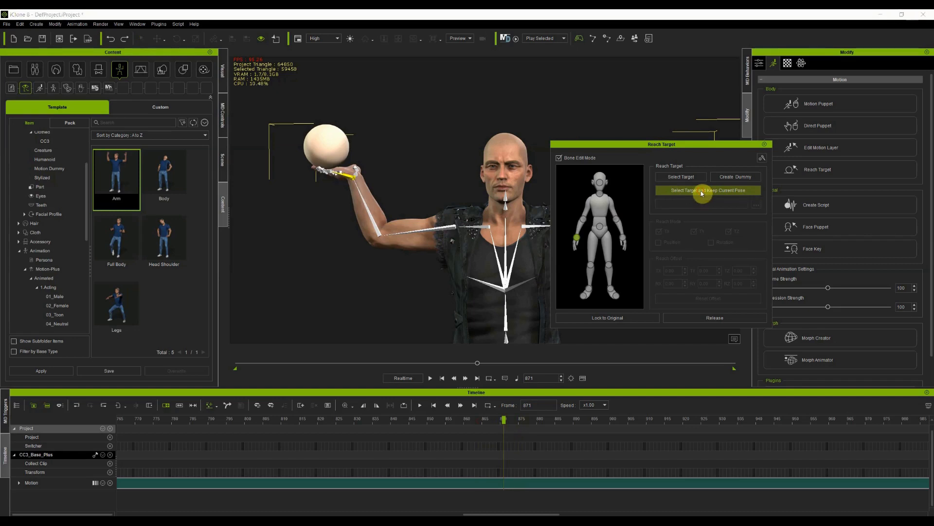
{"action": "left_click", "coordinate": [325, 143]}
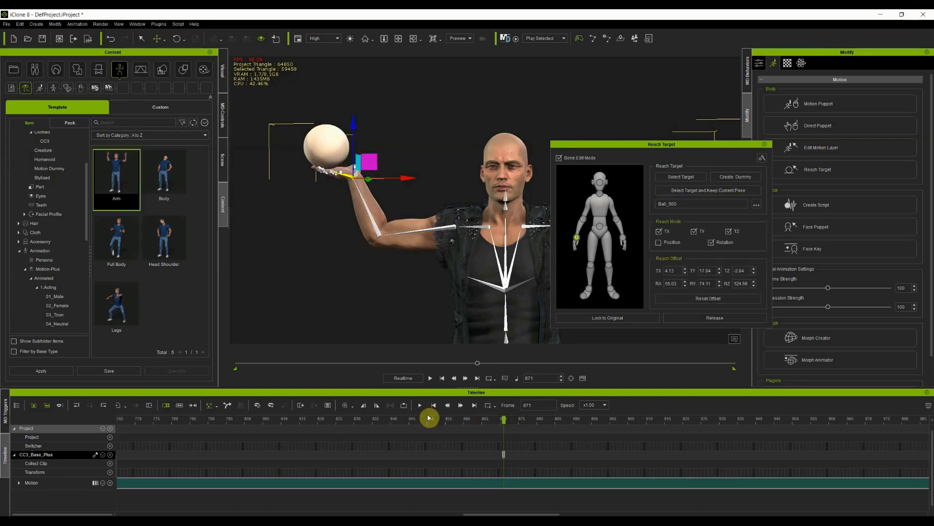
{"action": "key", "text": "space"}
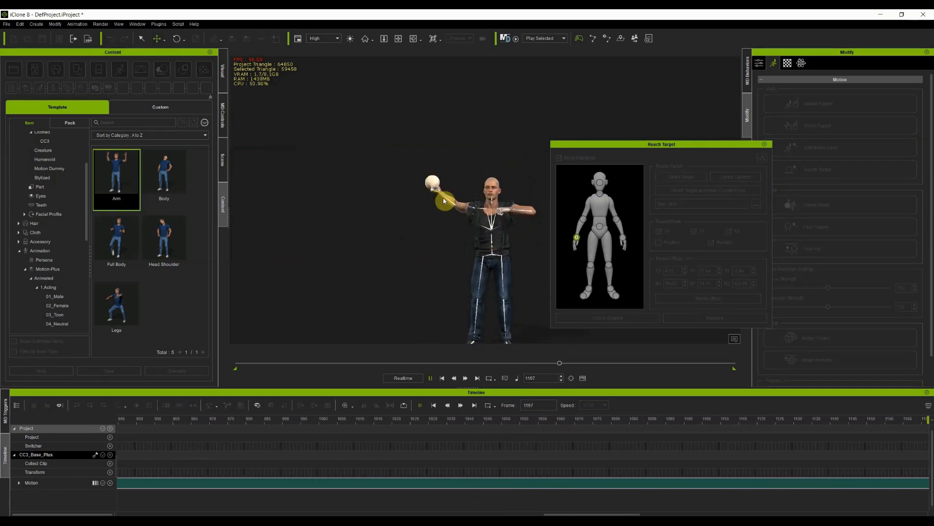
{"action": "key", "text": "space"}
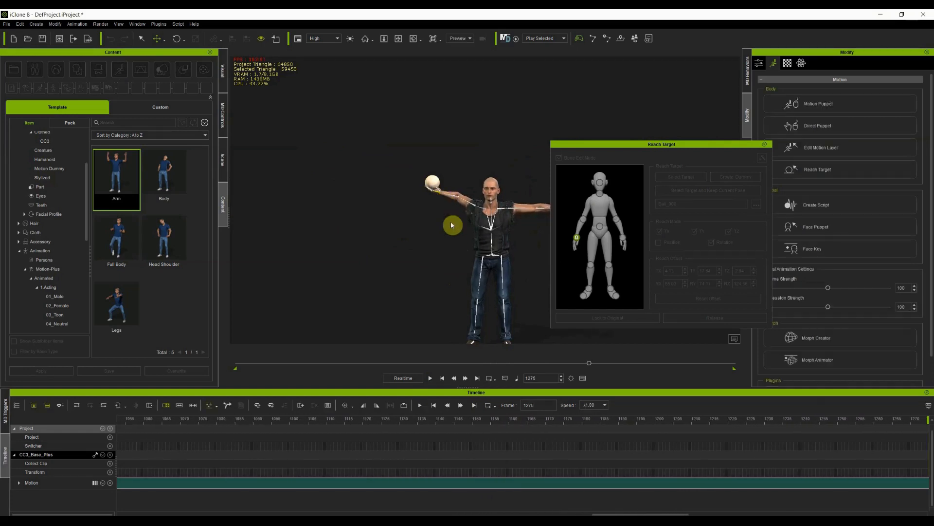
- Release the right hand's Reach Target at frame 1190 and play the motion through both reach keys
{"action": "left_click_drag", "start_coordinate": [600, 429], "coordinate": [623, 459]}
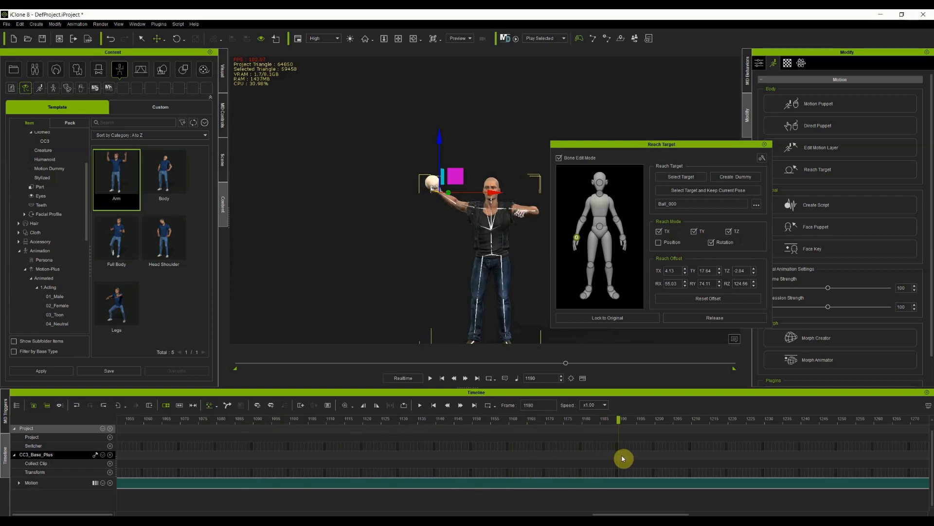
{"action": "left_click", "coordinate": [715, 318]}
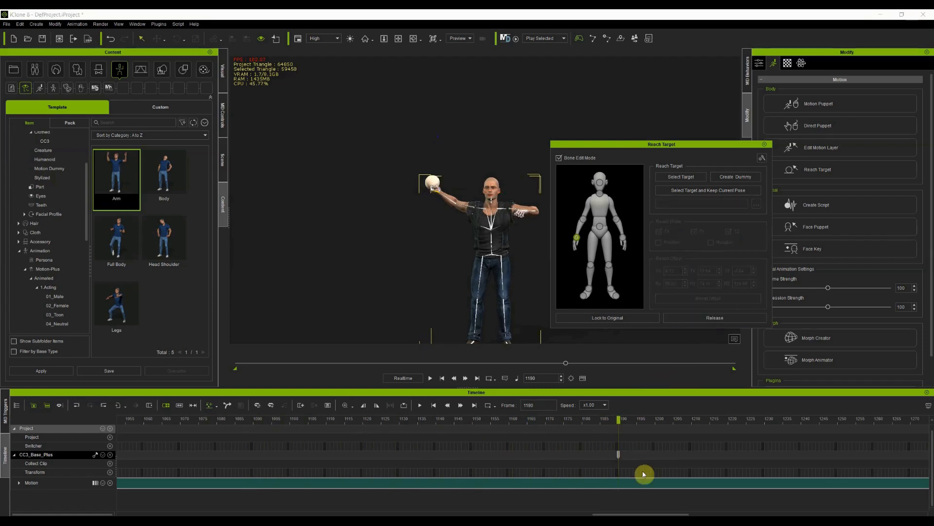
{"action": "left_click_drag", "start_coordinate": [623, 514], "coordinate": [497, 513]}
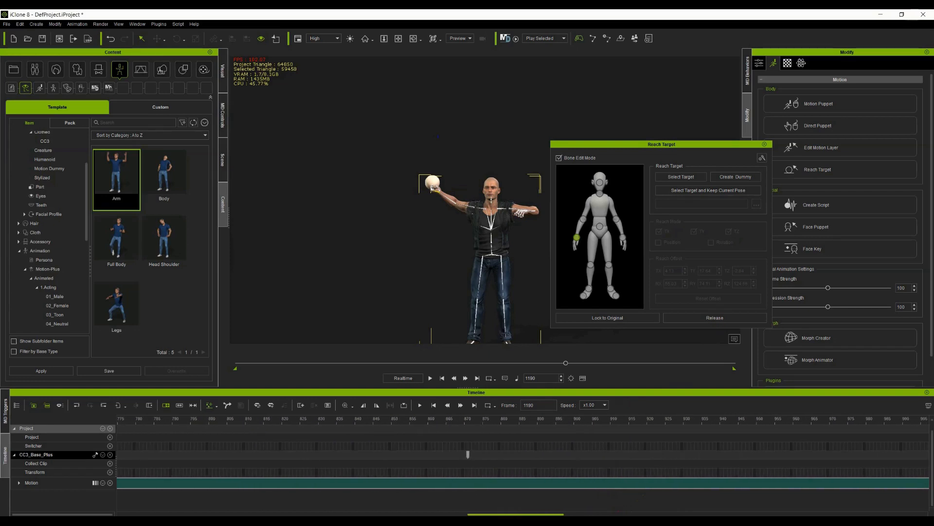
{"action": "left_click", "coordinate": [429, 421]}
{"action": "key", "text": "space"}
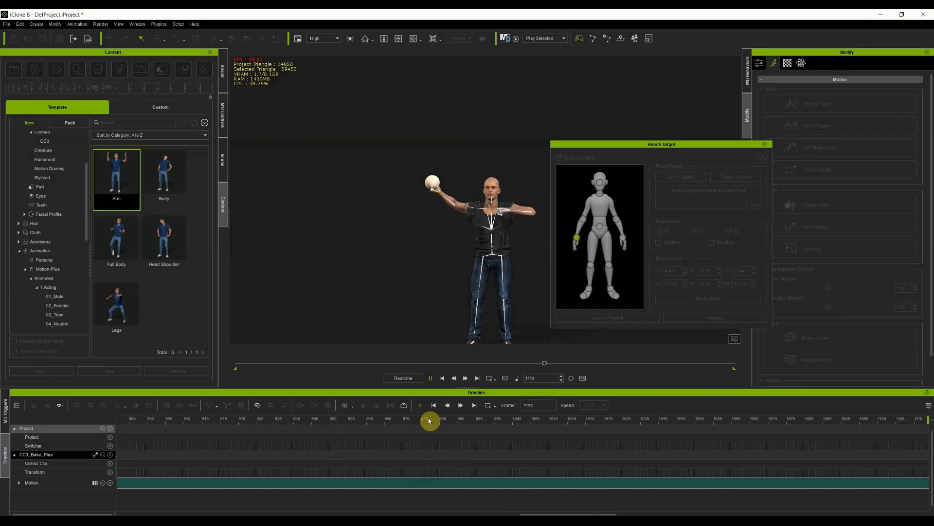
{"action": "key", "text": "space"}
- Try to lower the character's right hand at frame 927 of the motion
{"action": "left_click_drag", "start_coordinate": [613, 513], "coordinate": [509, 510]}
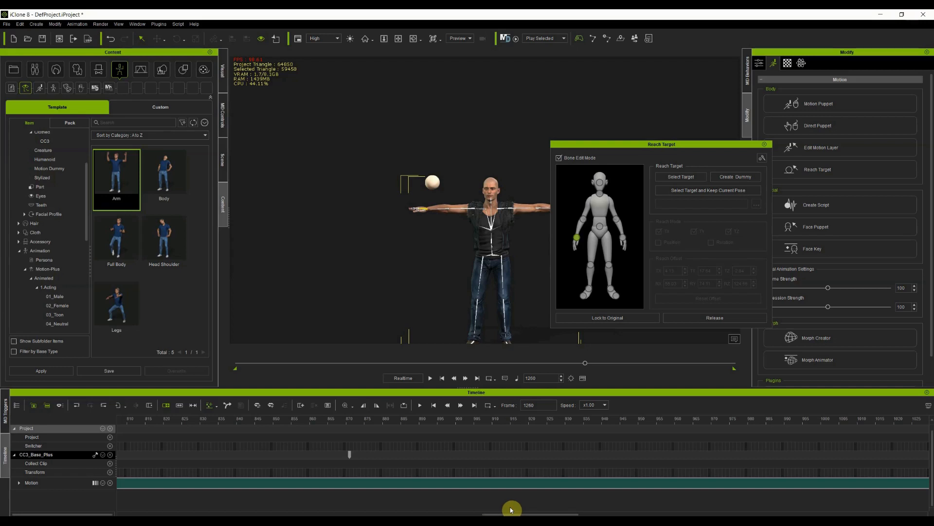
{"action": "left_click_drag", "start_coordinate": [518, 514], "coordinate": [494, 514]}
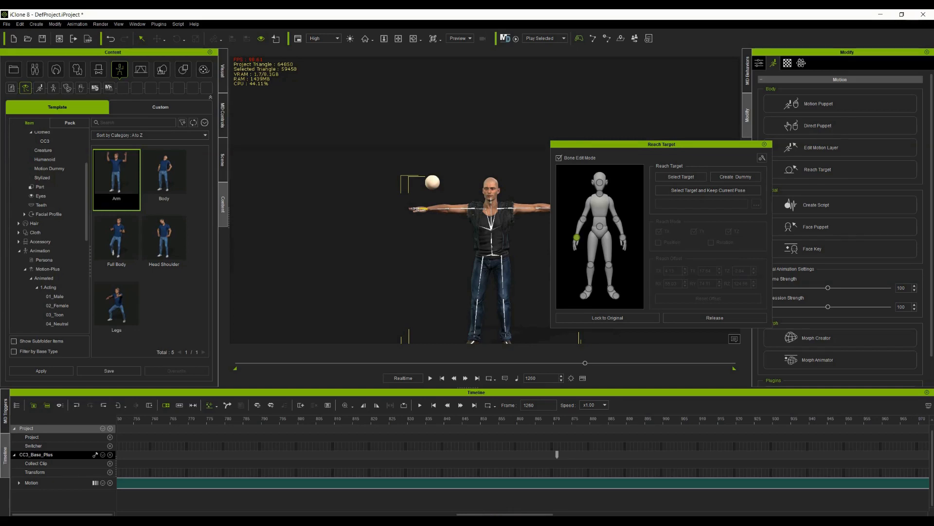
{"action": "left_click_drag", "start_coordinate": [514, 421], "coordinate": [653, 441]}
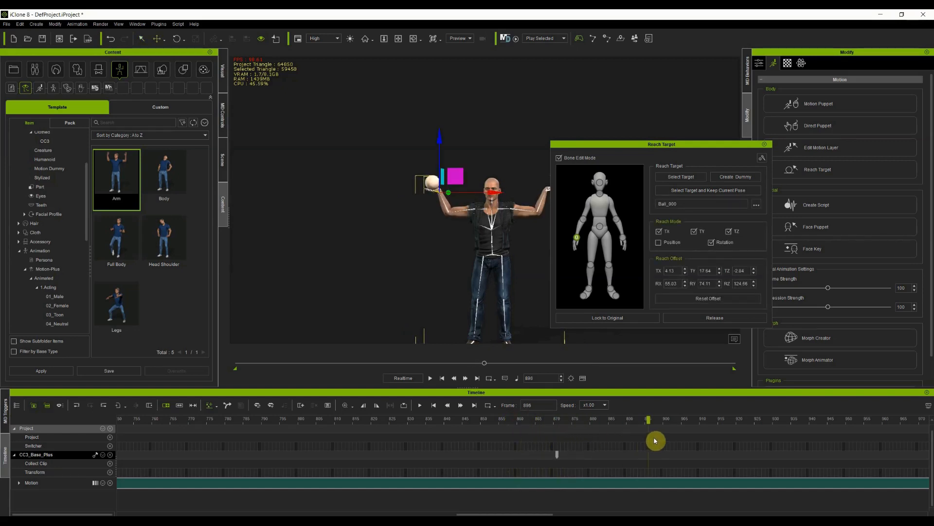
{"action": "left_click_drag", "start_coordinate": [632, 425], "coordinate": [560, 430]}
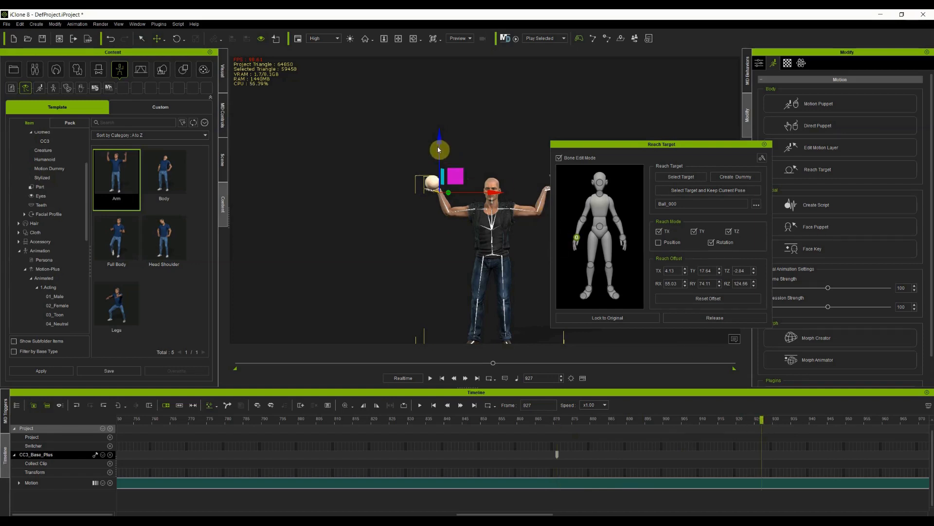
{"action": "left_click_drag", "start_coordinate": [438, 140], "coordinate": [441, 202]}
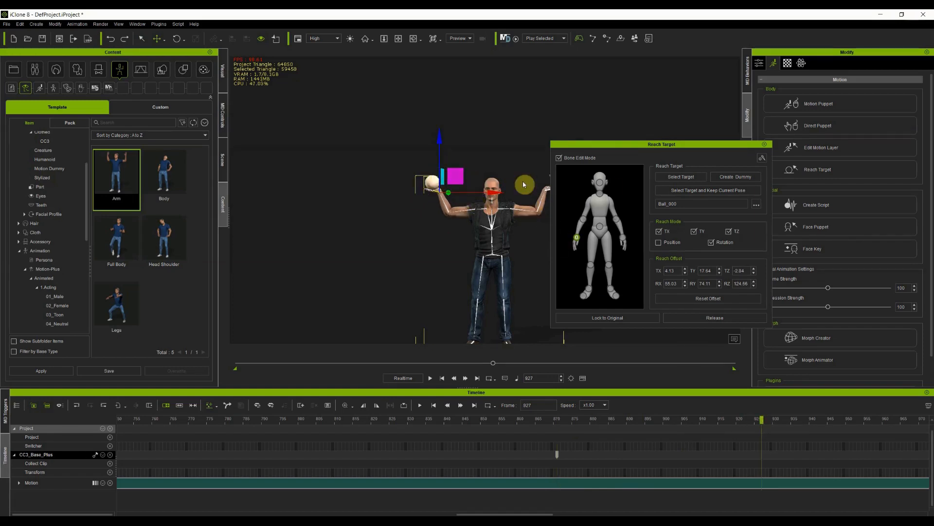
- Close the Reach Target settings, raise the ball slightly at frame 927, and scrub through the motion up to that frame
{"action": "left_click", "coordinate": [767, 148]}
{"action": "left_click", "coordinate": [432, 181]}
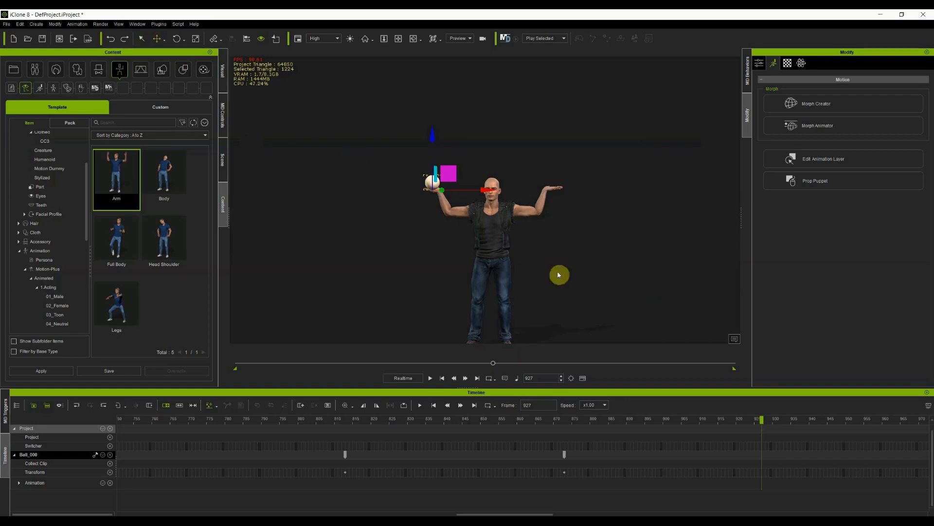
{"action": "left_click_drag", "start_coordinate": [426, 135], "coordinate": [448, 131]}
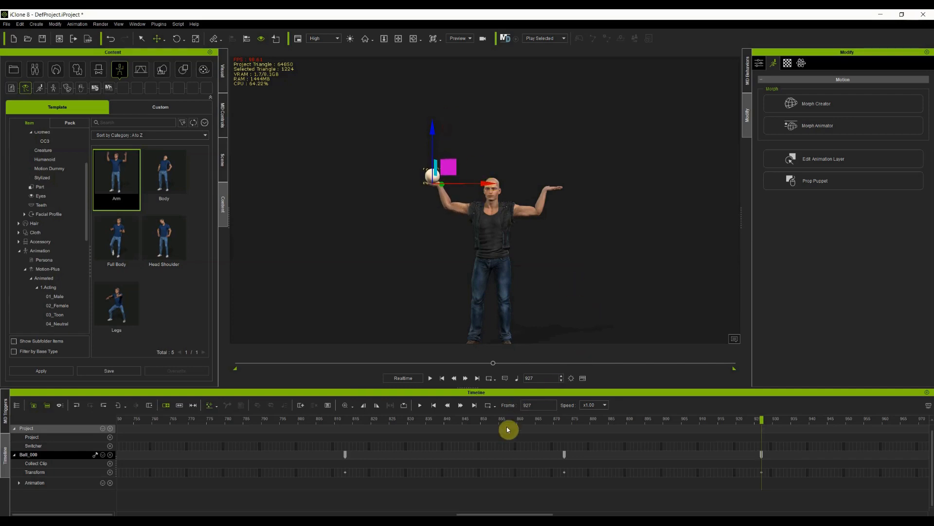
{"action": "left_click_drag", "start_coordinate": [471, 425], "coordinate": [763, 453]}
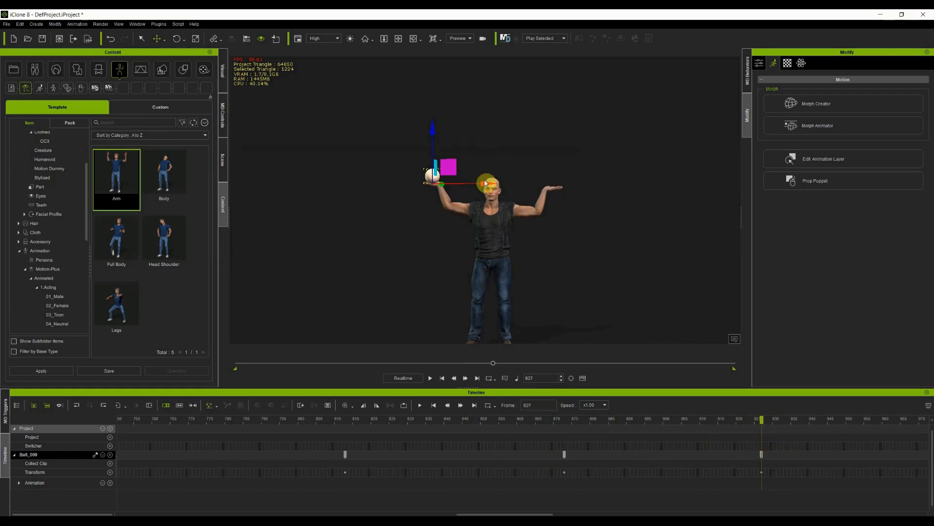
- Slide the ball slightly away from the character at frame 927, preview the motion, and slide the ball toward the character at frame 1147
{"action": "left_click_drag", "start_coordinate": [481, 183], "coordinate": [473, 182]}
{"action": "key", "text": "space"}
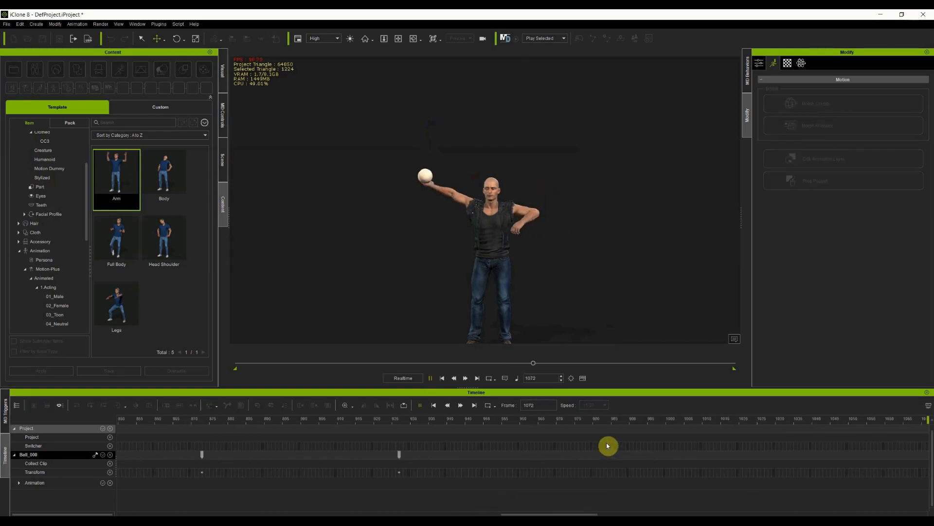
{"action": "key", "text": "space"}
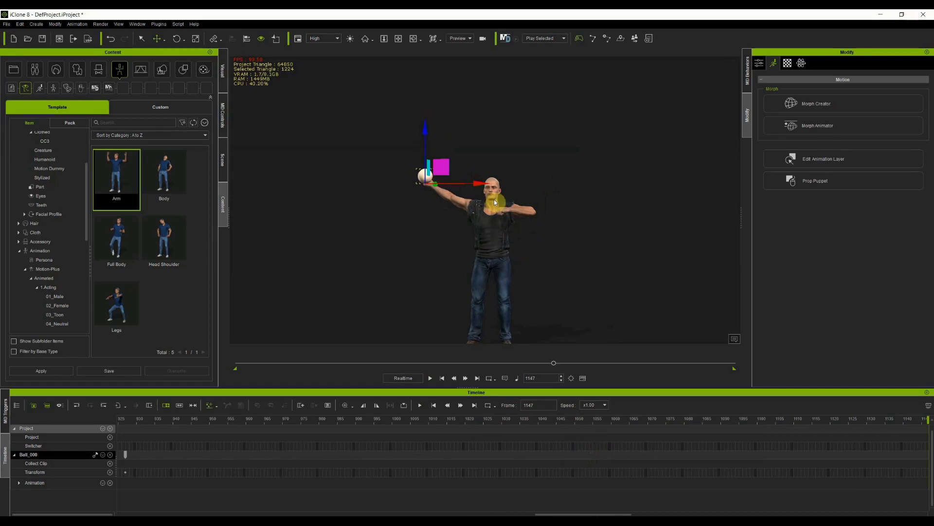
{"action": "left_click_drag", "start_coordinate": [482, 183], "coordinate": [518, 178]}
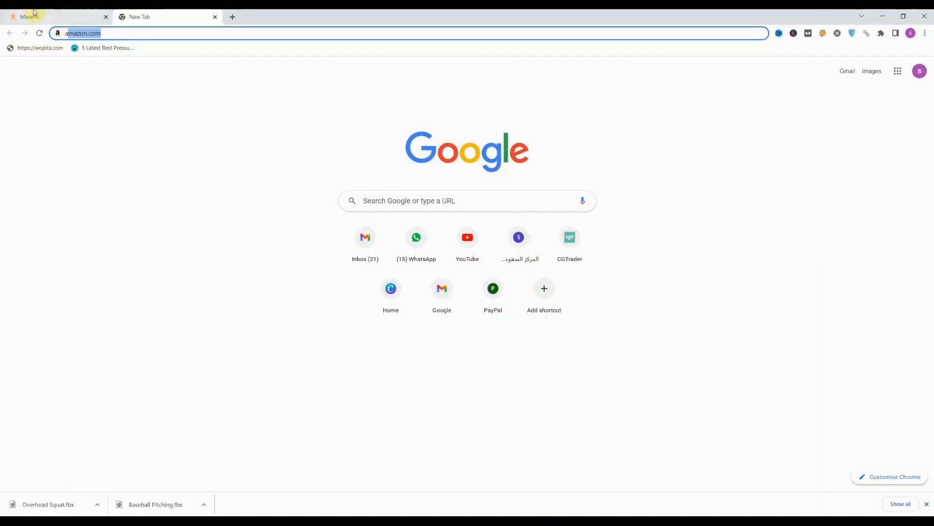
- Switch to the browser to view Mixamo's workout animations, and look through the ActorCore home page in Opera
{"action": "left_click", "coordinate": [33, 12]}
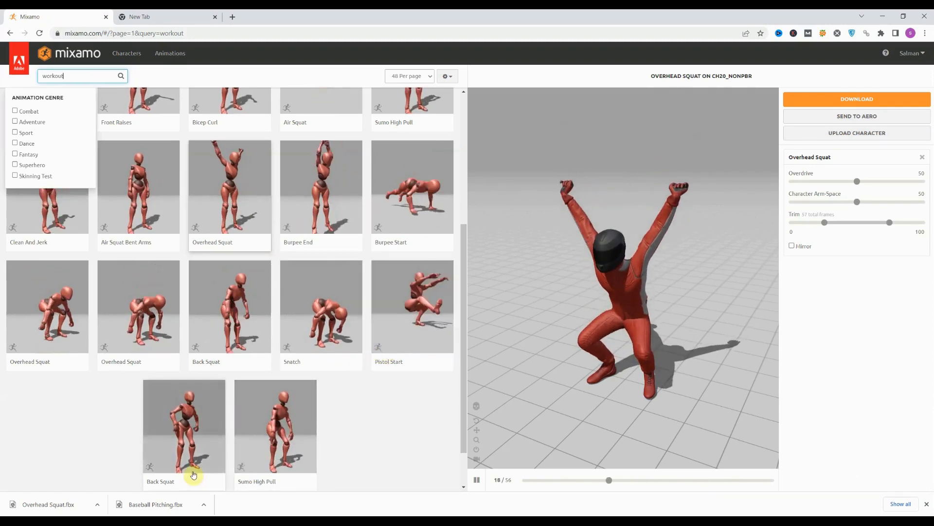
{"action": "mouse_move", "coordinate": [124, 521]}
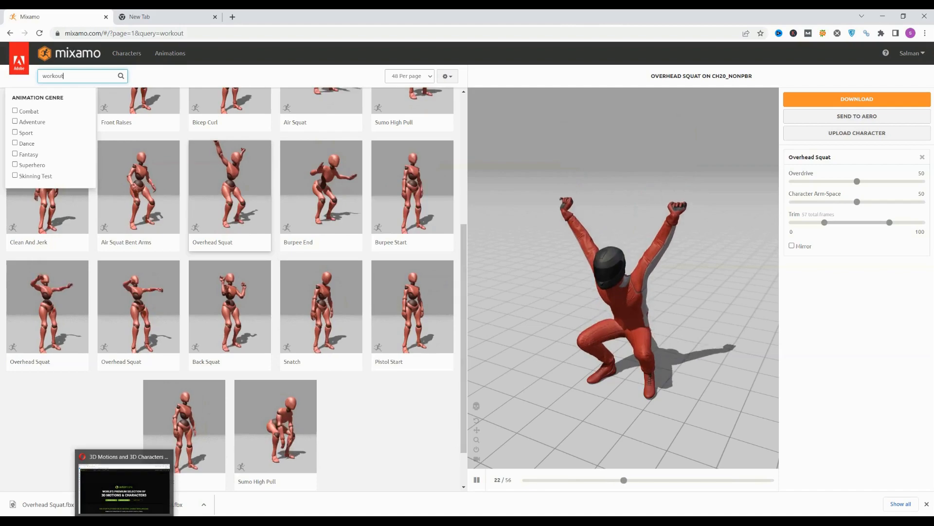
{"action": "left_click", "coordinate": [124, 472]}
{"action": "scroll", "coordinate": [272, 372], "scroll_direction": "down", "scroll_amount": 8}
{"action": "scroll", "coordinate": [290, 396], "scroll_direction": "up", "scroll_amount": 4}
{"action": "scroll", "coordinate": [290, 395], "scroll_direction": "up", "scroll_amount": 5}
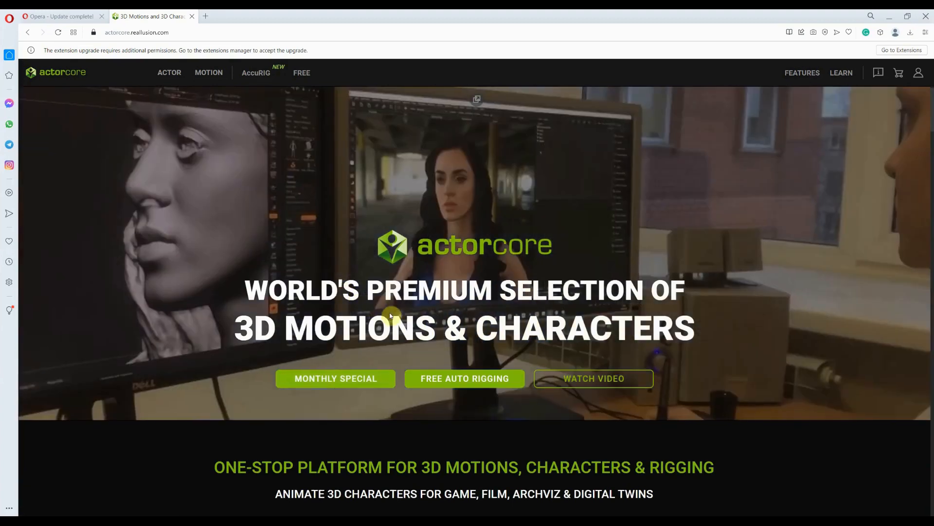
- Browse ActorCore's actor catalogue and free offers, and open the list of free actors
{"action": "left_click", "coordinate": [448, 379]}
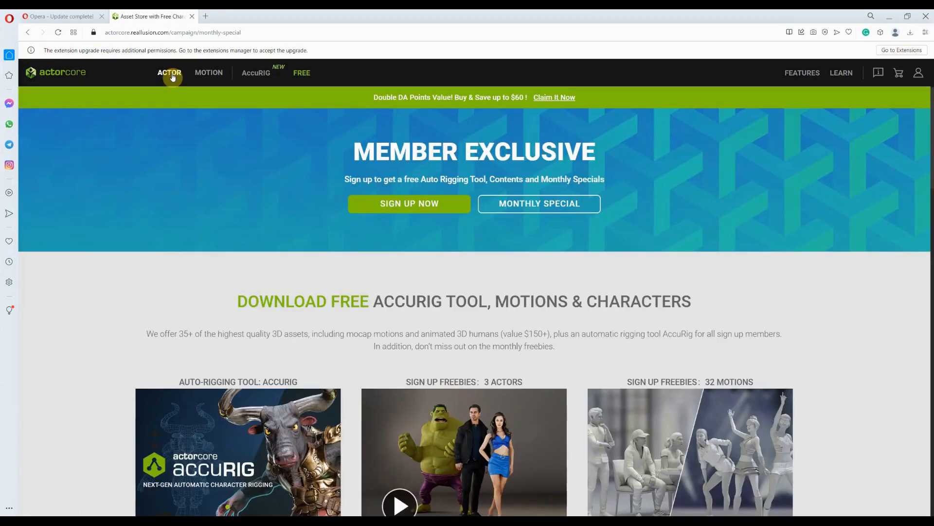
{"action": "left_click", "coordinate": [170, 74]}
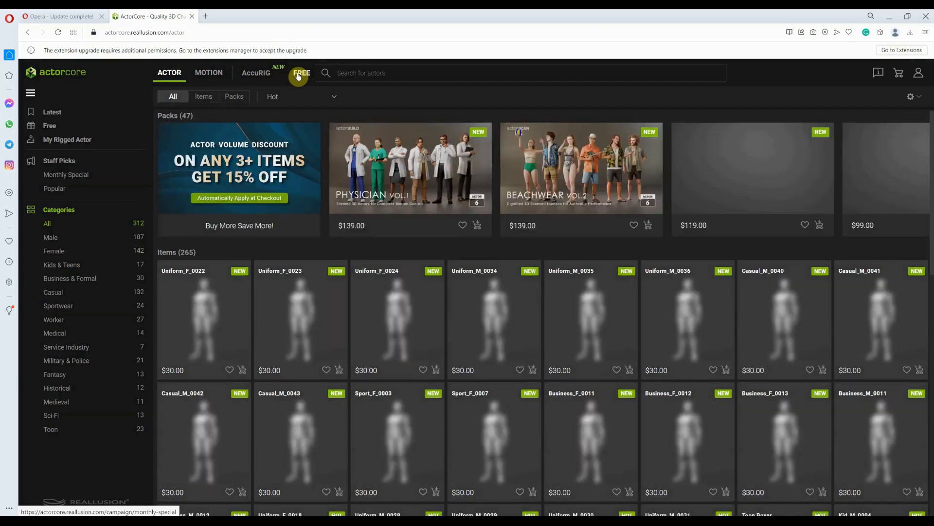
{"action": "left_click", "coordinate": [299, 76]}
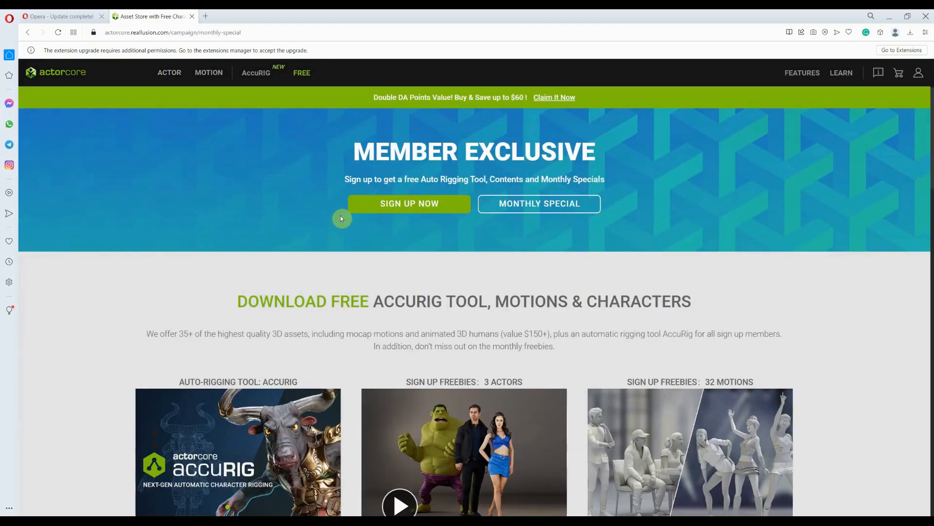
{"action": "scroll", "coordinate": [353, 280], "scroll_direction": "down", "scroll_amount": 3}
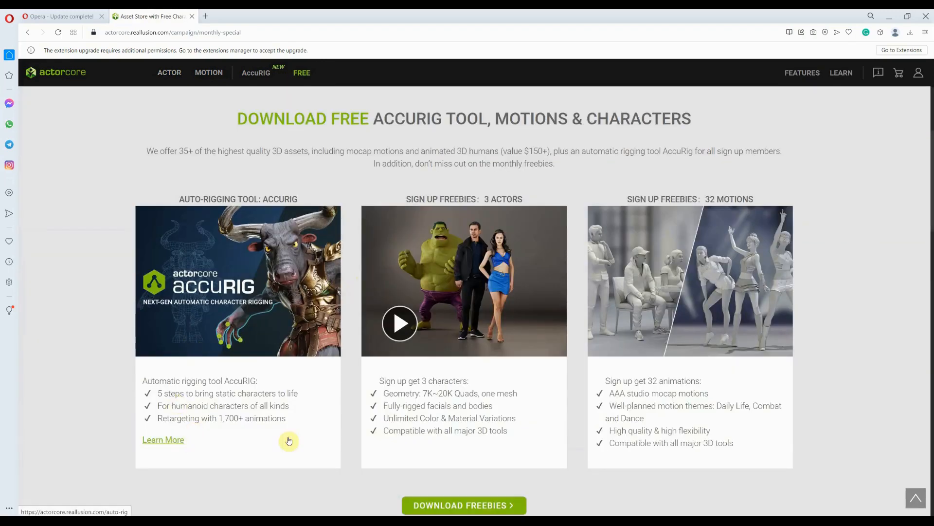
{"action": "left_click", "coordinate": [466, 502]}
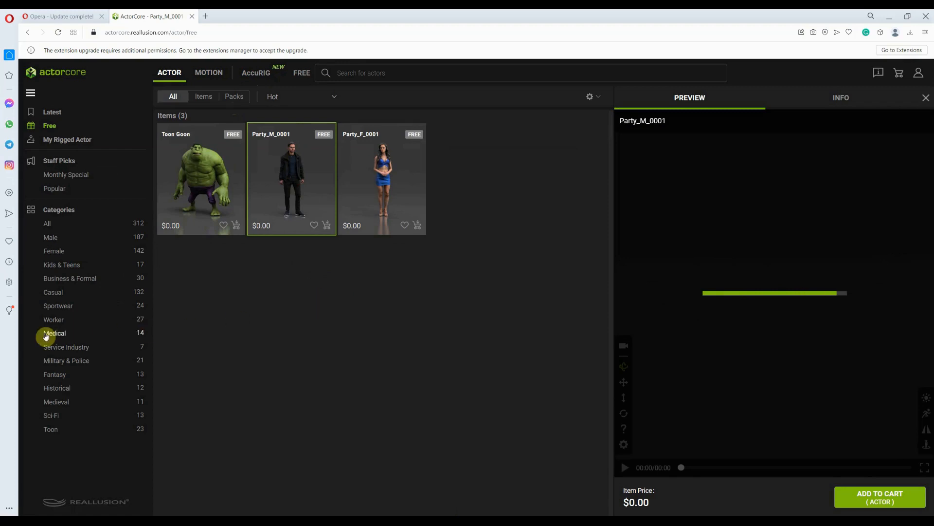
- Look through ActorCore's actors in the Sportwear category
{"action": "left_click", "coordinate": [54, 305]}
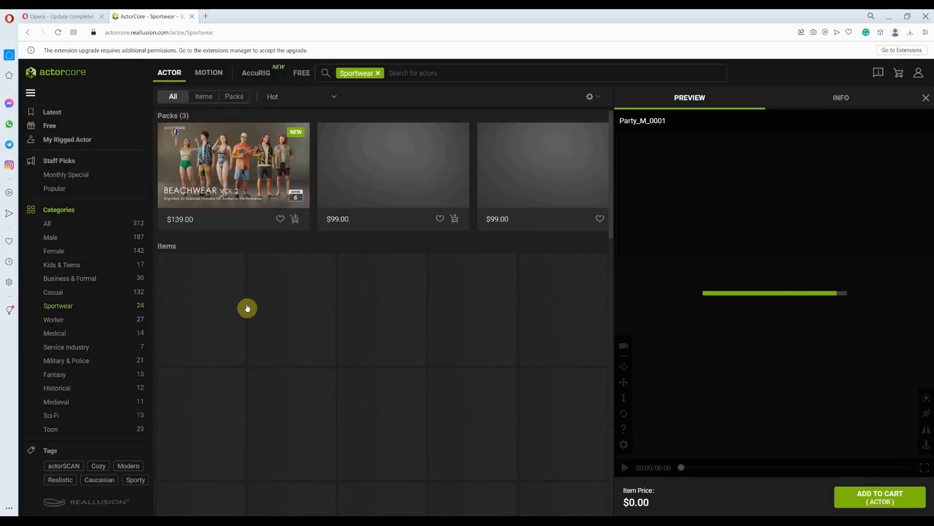
{"action": "scroll", "coordinate": [258, 341], "scroll_direction": "down", "scroll_amount": 3}
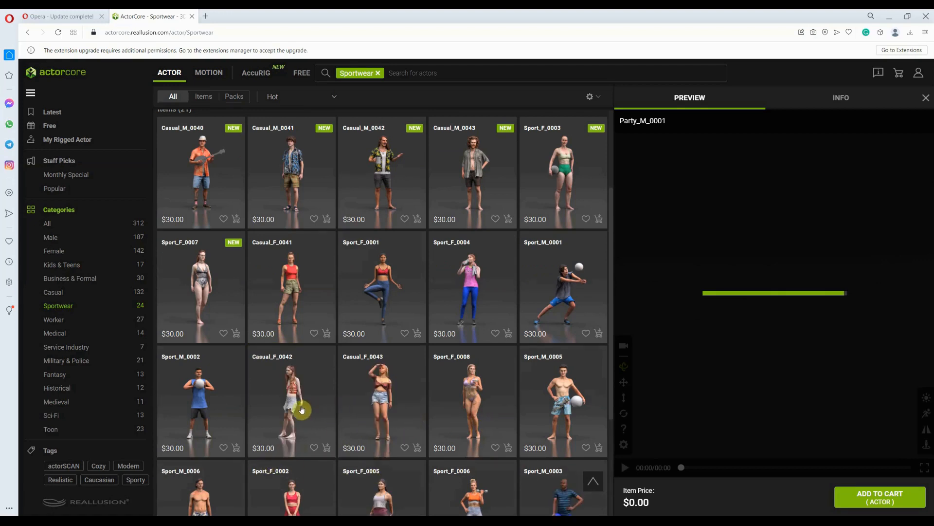
{"action": "scroll", "coordinate": [319, 378], "scroll_direction": "down", "scroll_amount": 3}
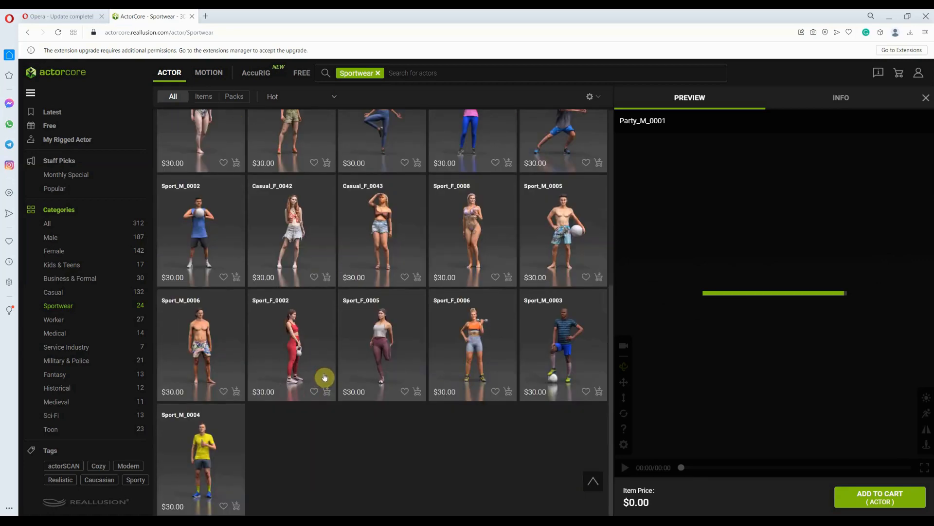
- Check the format options in Mixamo's download settings for Overhead Squat, and select the downloaded Overhead Squat.fbx in the maximo folder
{"action": "scroll", "coordinate": [341, 365], "scroll_direction": "up", "scroll_amount": 6}
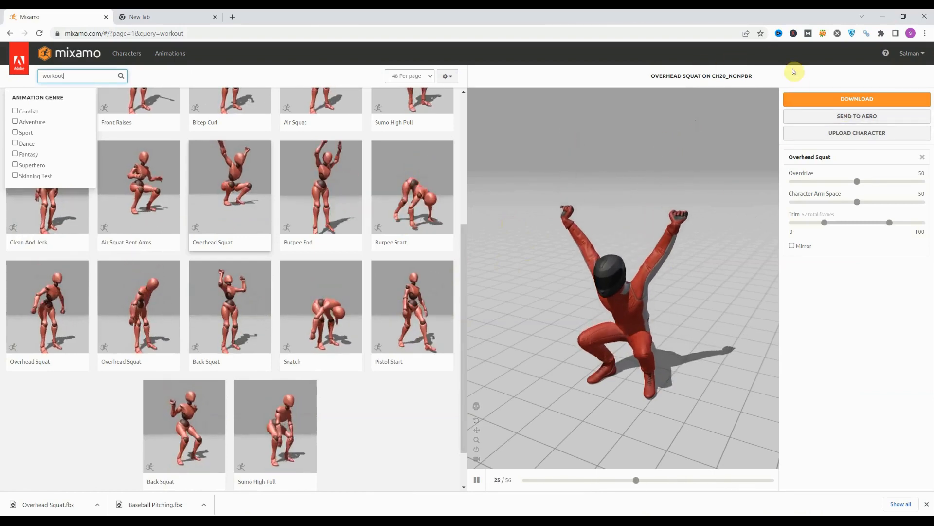
{"action": "left_click", "coordinate": [827, 99]}
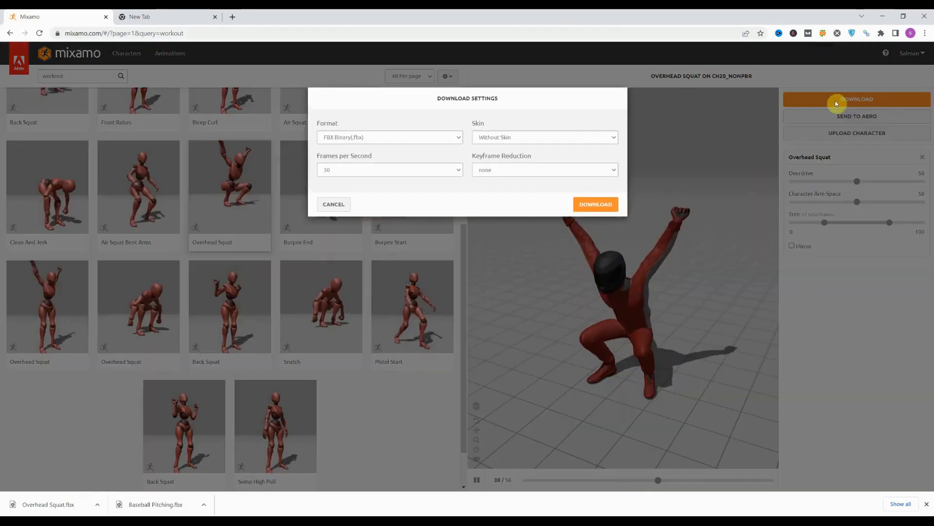
{"action": "left_click", "coordinate": [407, 136]}
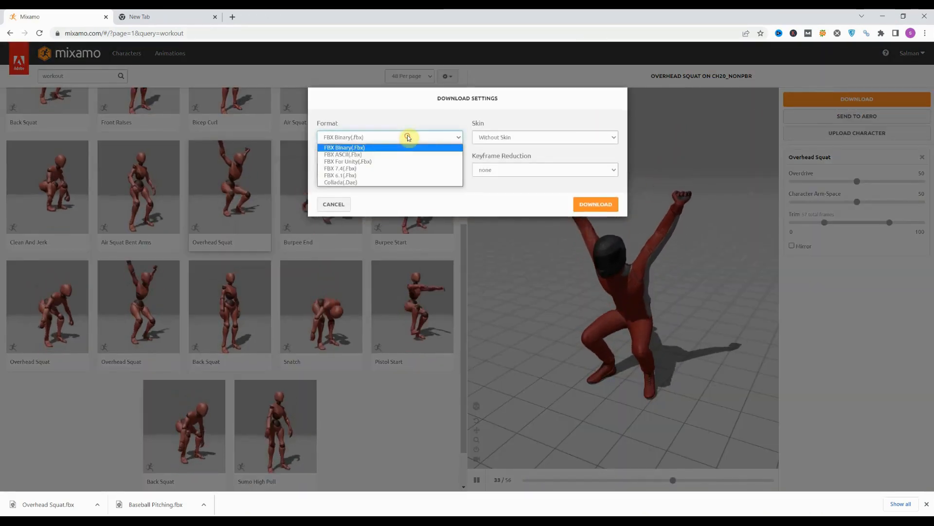
{"action": "left_click", "coordinate": [408, 137]}
{"action": "left_click", "coordinate": [475, 138]}
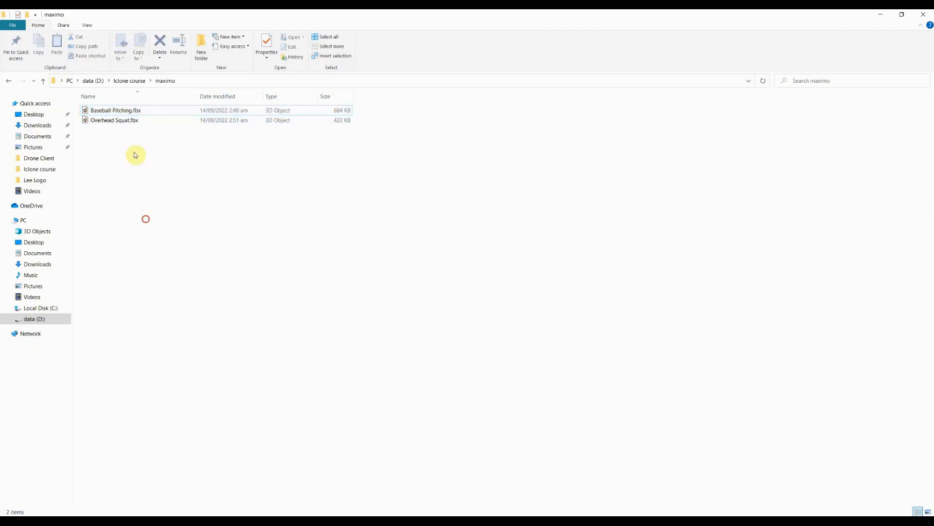
{"action": "left_click", "coordinate": [122, 121]}
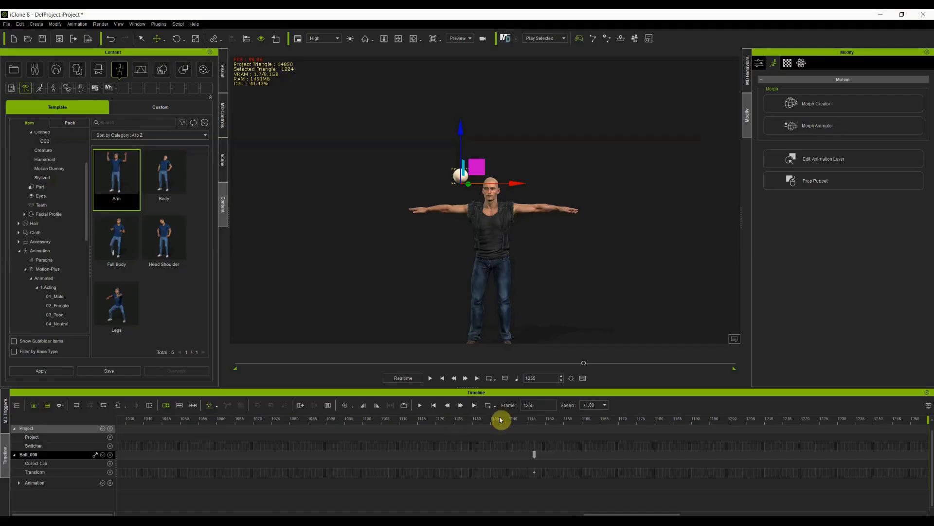
- Switch to iClone, return to frame 0, add the stylized character Eddy, and frame him in the viewport
{"action": "left_click_drag", "start_coordinate": [500, 419], "coordinate": [2, 465]}
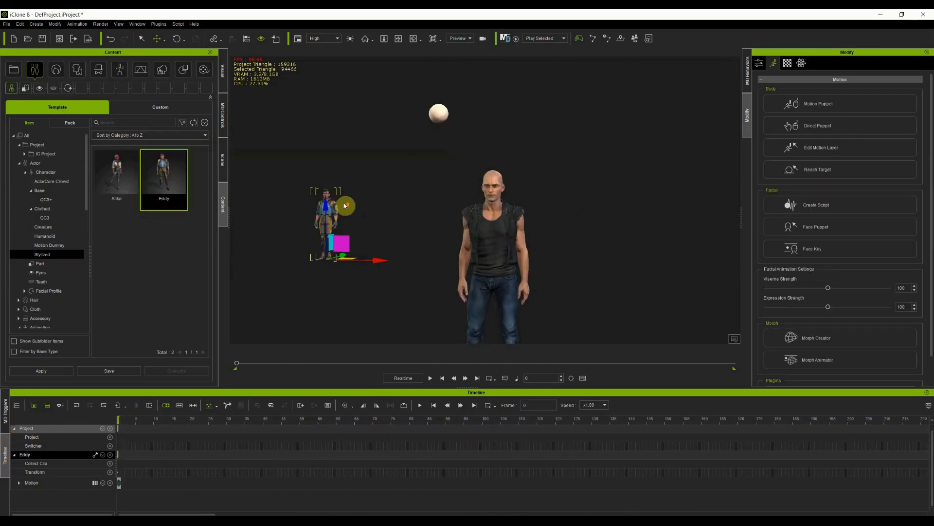
{"action": "scroll", "coordinate": [344, 206], "scroll_direction": "up", "scroll_amount": 5}
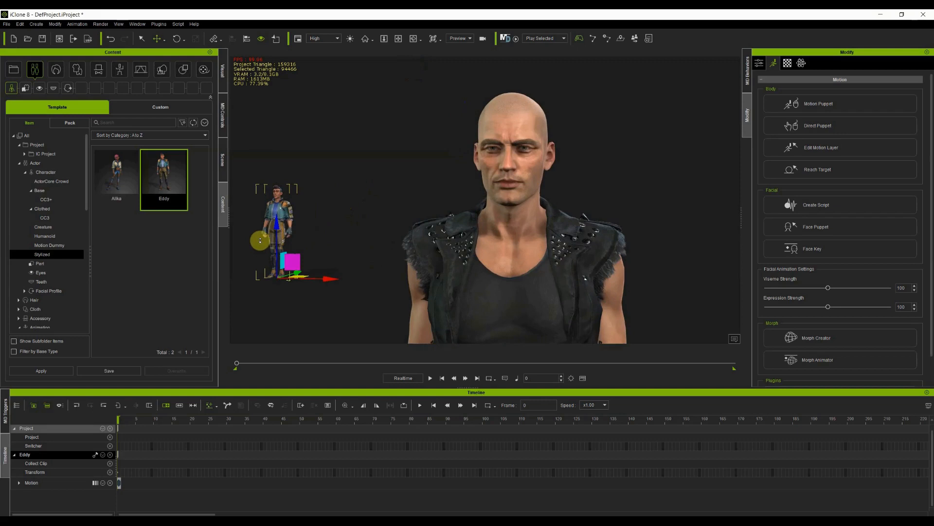
{"action": "scroll", "coordinate": [292, 240], "scroll_direction": "down", "scroll_amount": 2}
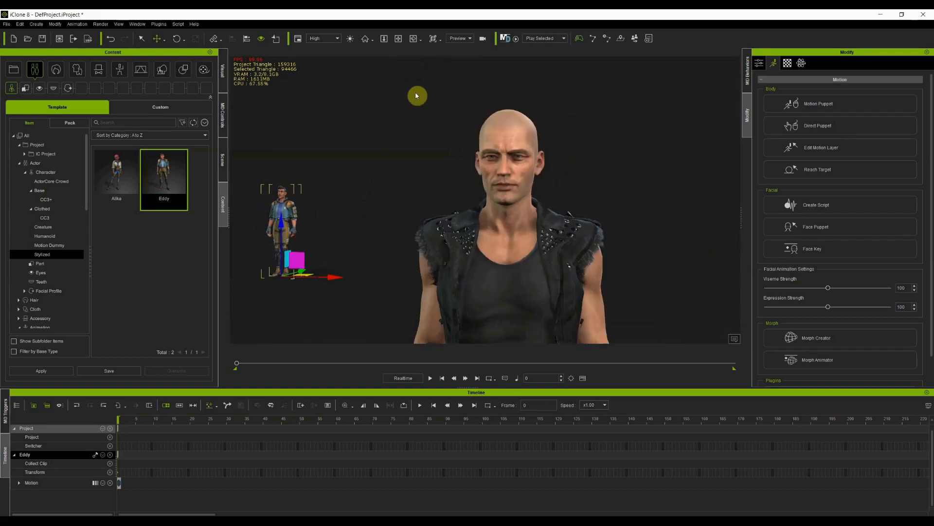
{"action": "left_click", "coordinate": [365, 39]}
{"action": "scroll", "coordinate": [476, 210], "scroll_direction": "up", "scroll_amount": 3}
{"action": "scroll", "coordinate": [475, 210], "scroll_direction": "up", "scroll_amount": 1}
{"action": "scroll", "coordinate": [530, 211], "scroll_direction": "up", "scroll_amount": 2}
{"action": "scroll", "coordinate": [530, 217], "scroll_direction": "down", "scroll_amount": 4}
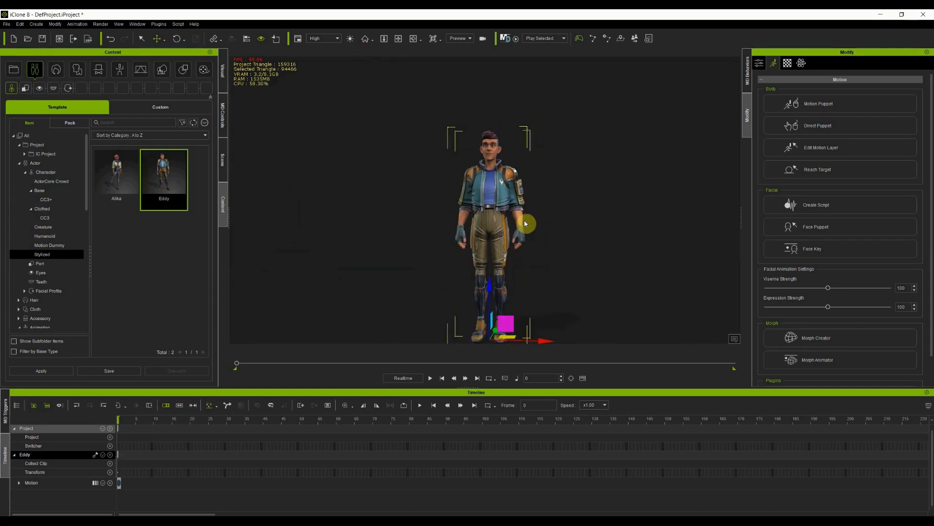
{"action": "scroll", "coordinate": [523, 222], "scroll_direction": "down", "scroll_amount": 1}
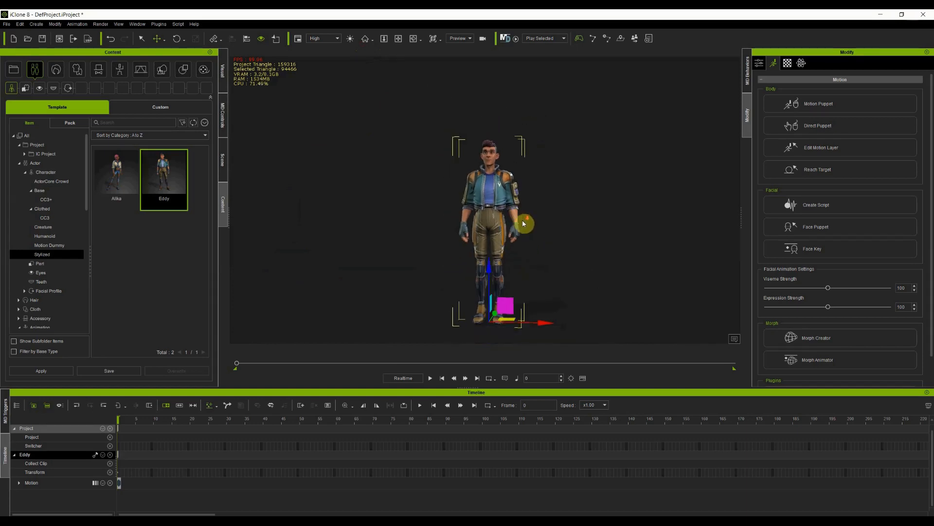
- Import Baseball Pitching.fbx from the maximo folder onto Eddy, converting it with the Mixamo_ChXXCharacter motion profile
{"action": "left_click", "coordinate": [880, 14]}
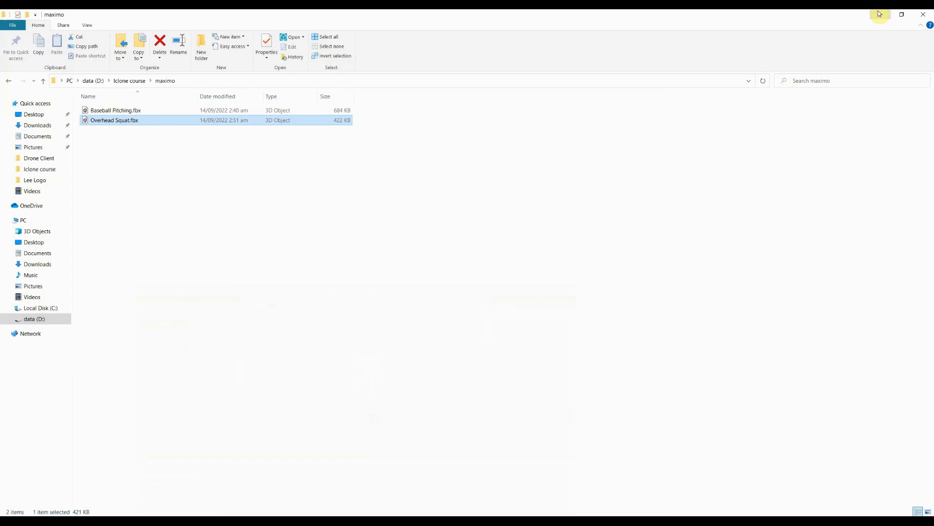
{"action": "left_click", "coordinate": [108, 112]}
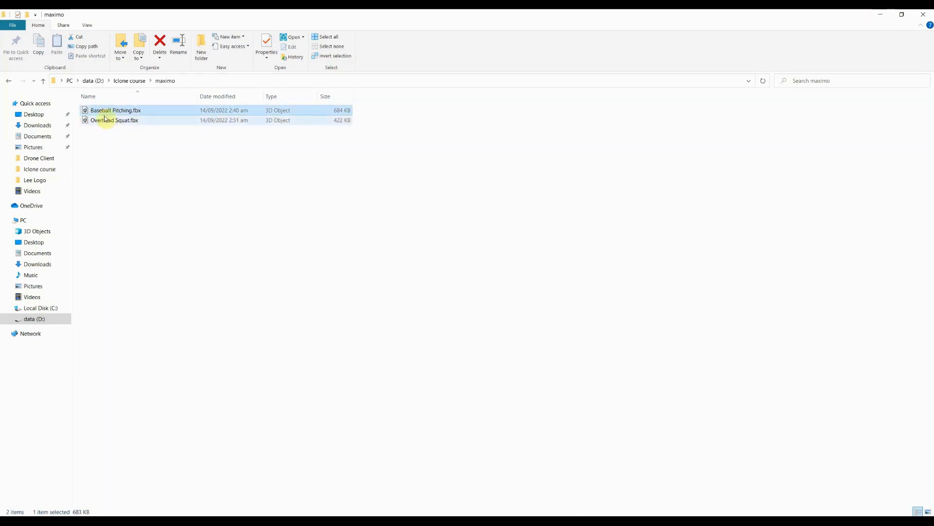
{"action": "left_click_drag", "start_coordinate": [106, 114], "coordinate": [497, 222]}
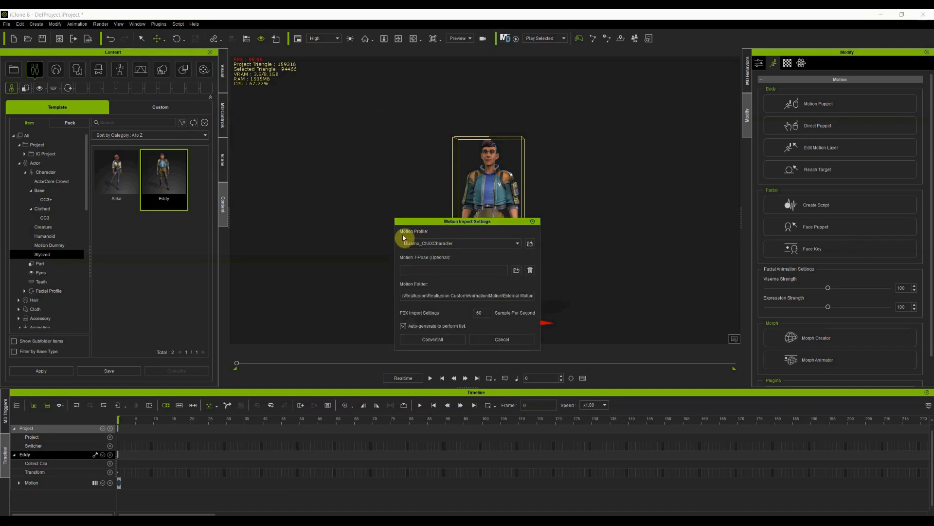
{"action": "left_click", "coordinate": [437, 243]}
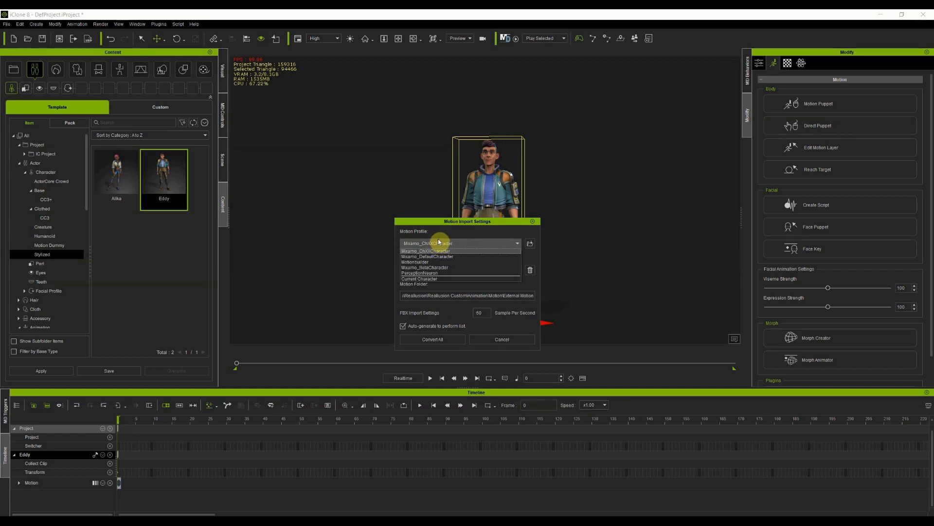
{"action": "left_click", "coordinate": [474, 239]}
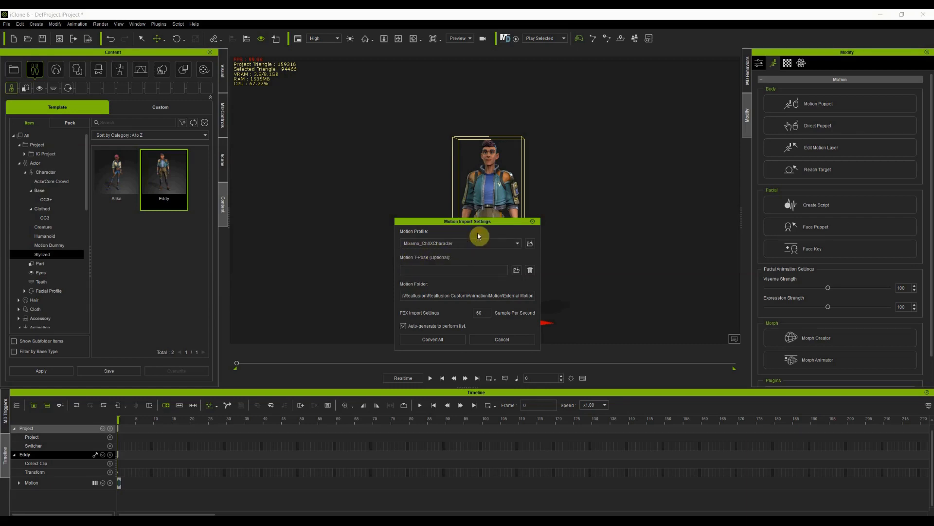
{"action": "left_click", "coordinate": [442, 342]}
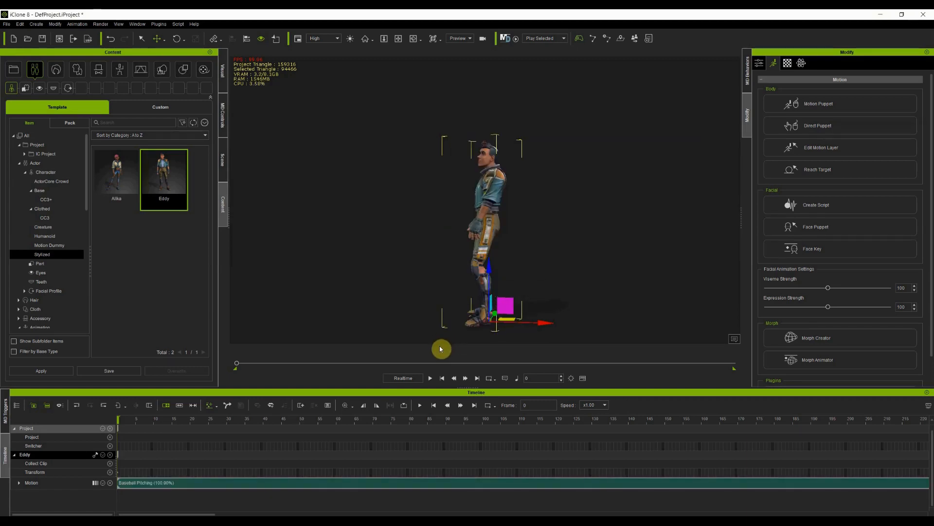
- Play the Baseball Pitching motion on Eddy and scrub to frame 19 to examine the raised-leg pose from the front
{"action": "key", "text": "space"}
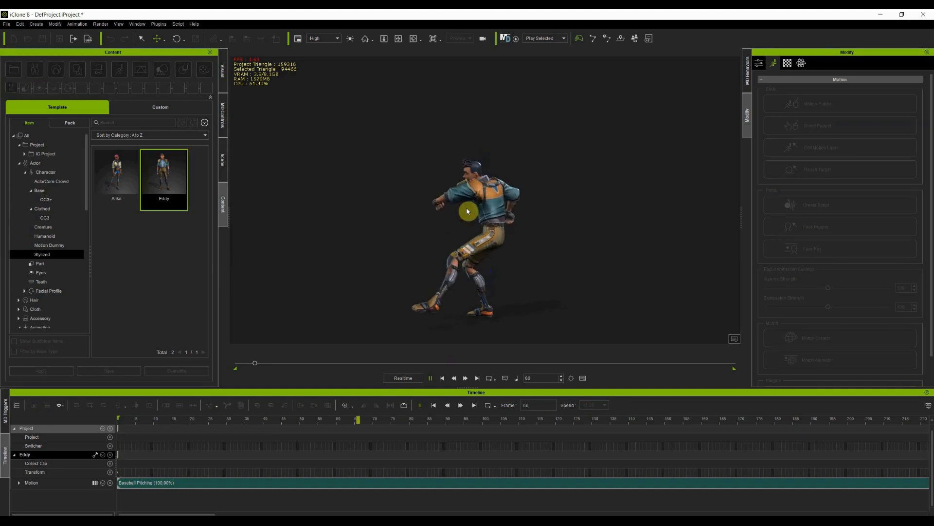
{"action": "key", "text": "space"}
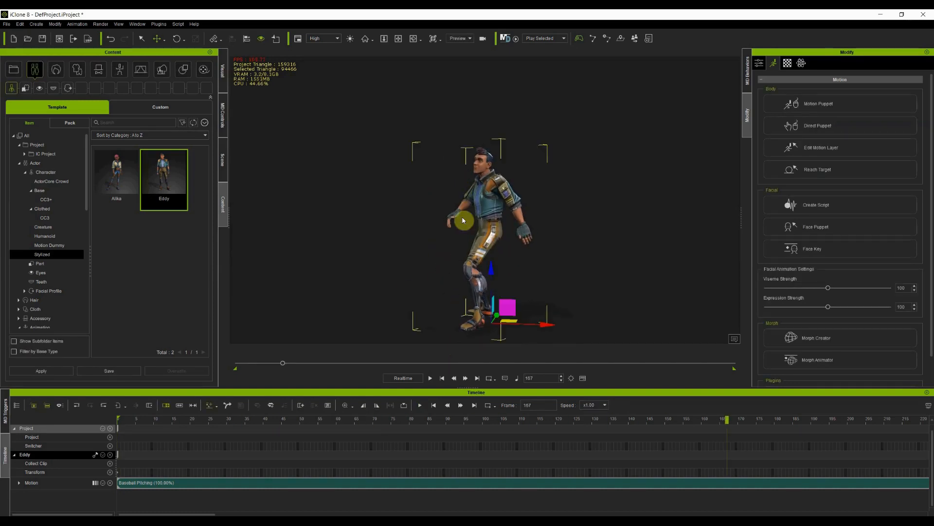
{"action": "left_click_drag", "start_coordinate": [136, 422], "coordinate": [252, 422]}
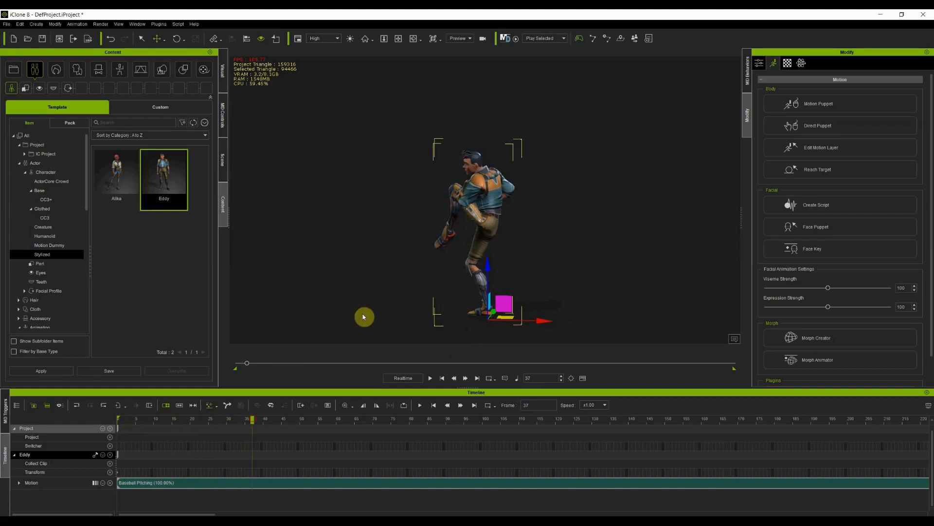
{"action": "left_click", "coordinate": [399, 40]}
{"action": "left_click_drag", "start_coordinate": [447, 227], "coordinate": [717, 268]}
{"action": "left_click", "coordinate": [414, 39]}
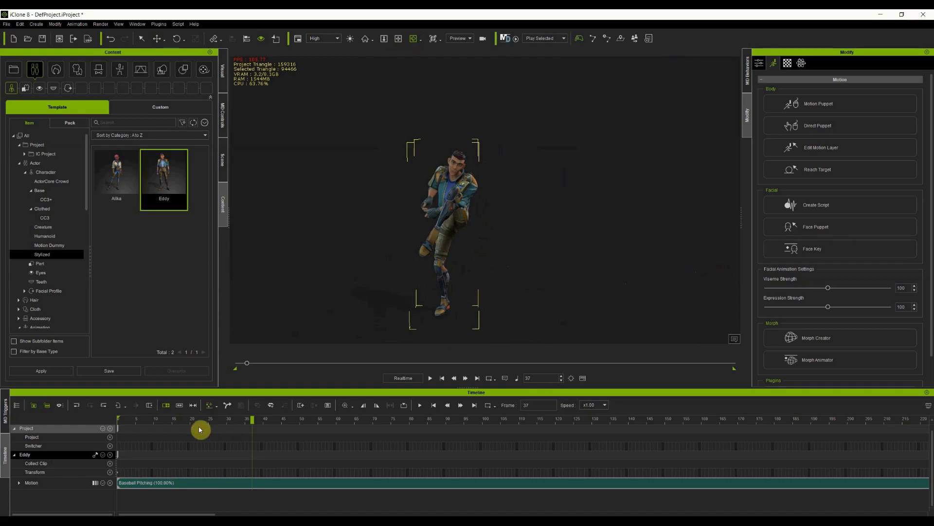
{"action": "left_click_drag", "start_coordinate": [135, 420], "coordinate": [187, 427]}
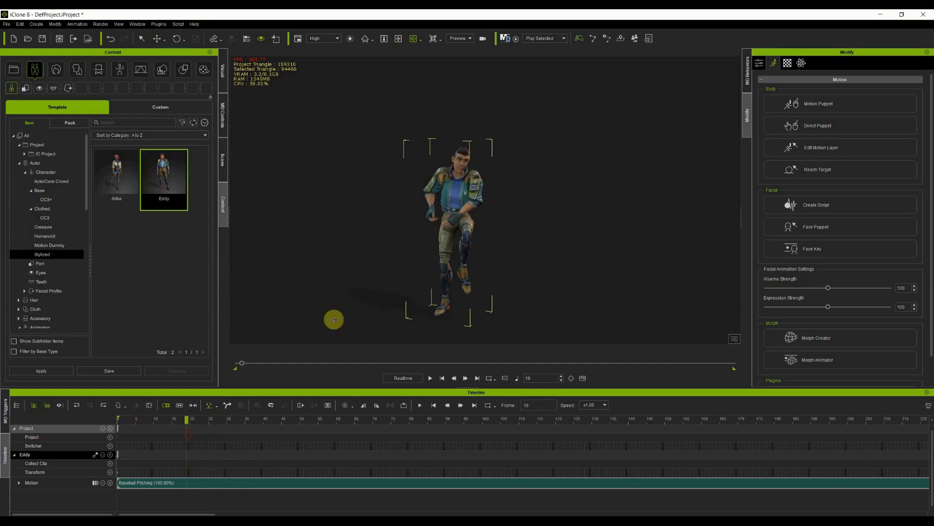
- Make Eddy's left elbow reach for his left thigh bone, CC_Base_L_Thigh, at frame 20 with Reach Target
{"action": "left_click", "coordinate": [811, 169]}
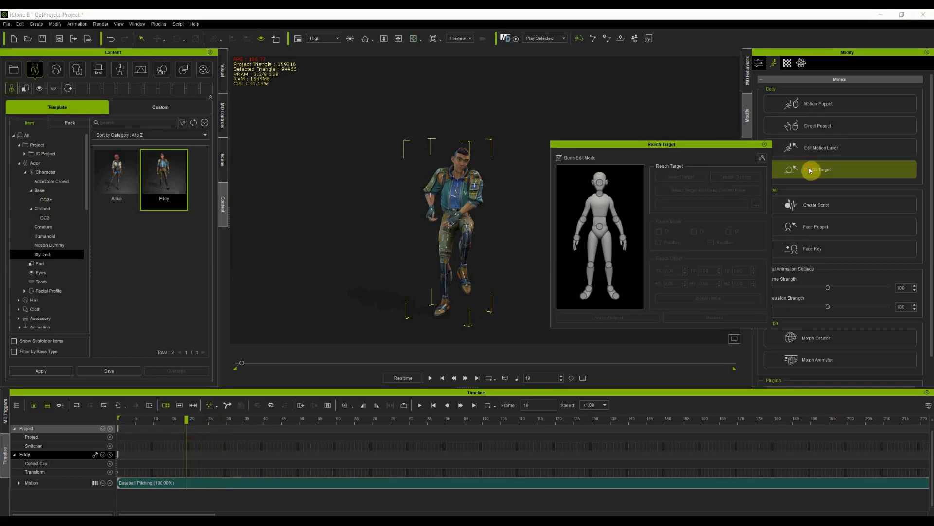
{"action": "left_click", "coordinate": [618, 222]}
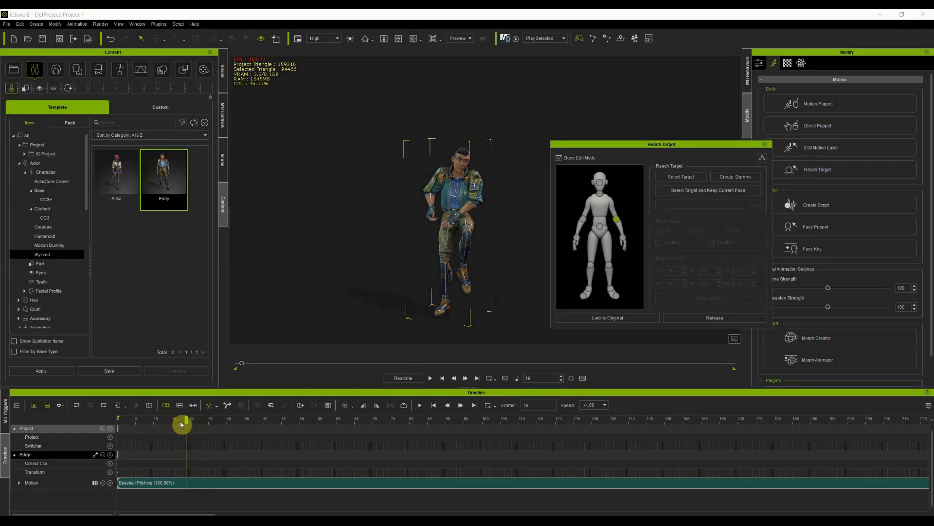
{"action": "mouse_move", "coordinate": [188, 419]}
{"action": "left_mouse_down"}
{"action": "mouse_move", "coordinate": [224, 418]}
{"action": "mouse_move", "coordinate": [196, 425]}
{"action": "mouse_move", "coordinate": [190, 431]}
{"action": "mouse_move", "coordinate": [209, 424]}
{"action": "mouse_move", "coordinate": [193, 438]}
{"action": "left_mouse_up"}
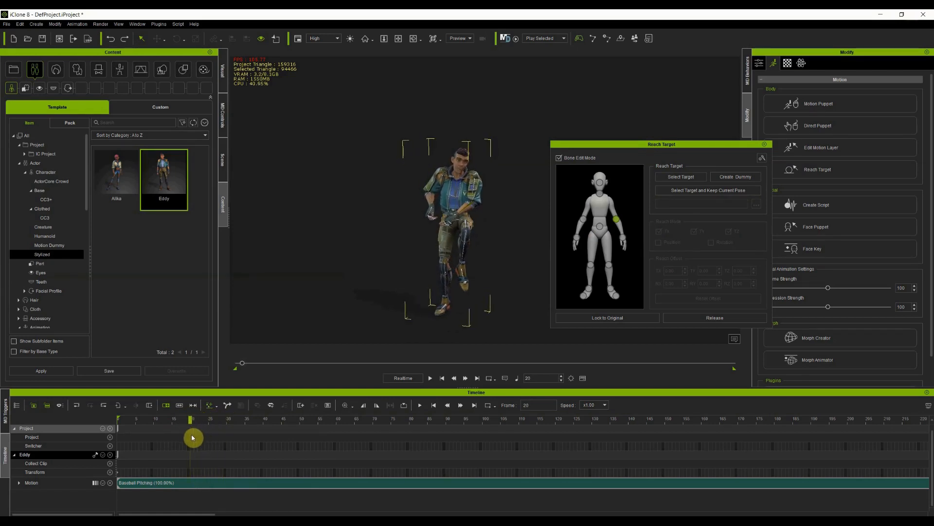
{"action": "left_click", "coordinate": [680, 176]}
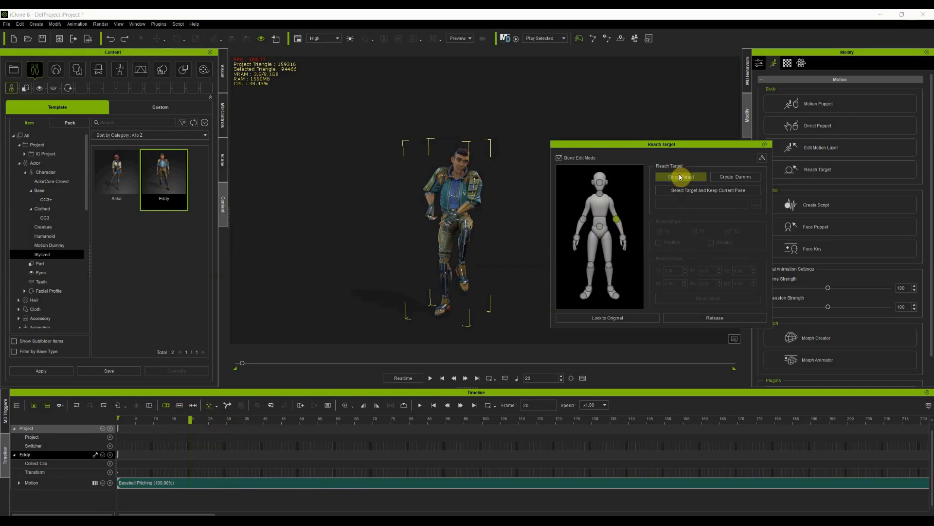
{"action": "left_click", "coordinate": [466, 222]}
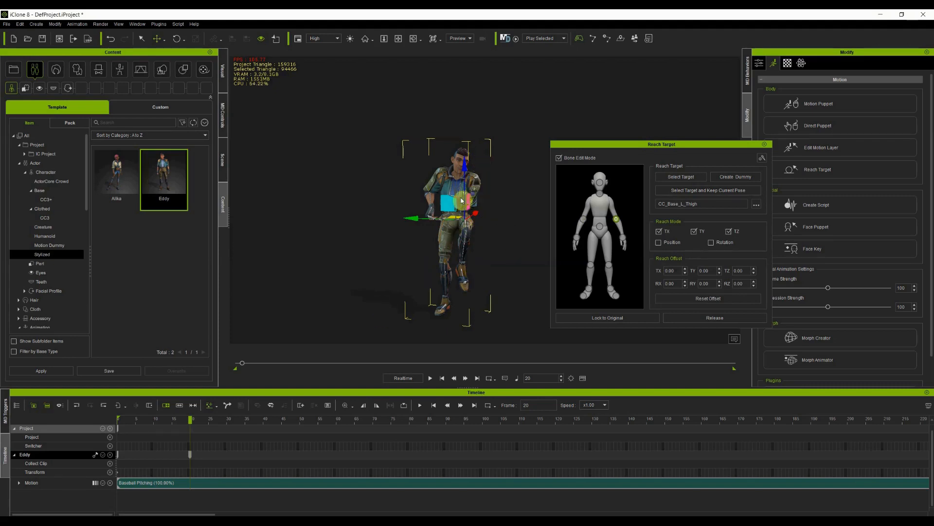
- Raise the left elbow's reach offset and shift it forward with Local Move, to about TY 37 and TZ 13
{"action": "left_click_drag", "start_coordinate": [465, 172], "coordinate": [275, 238]}
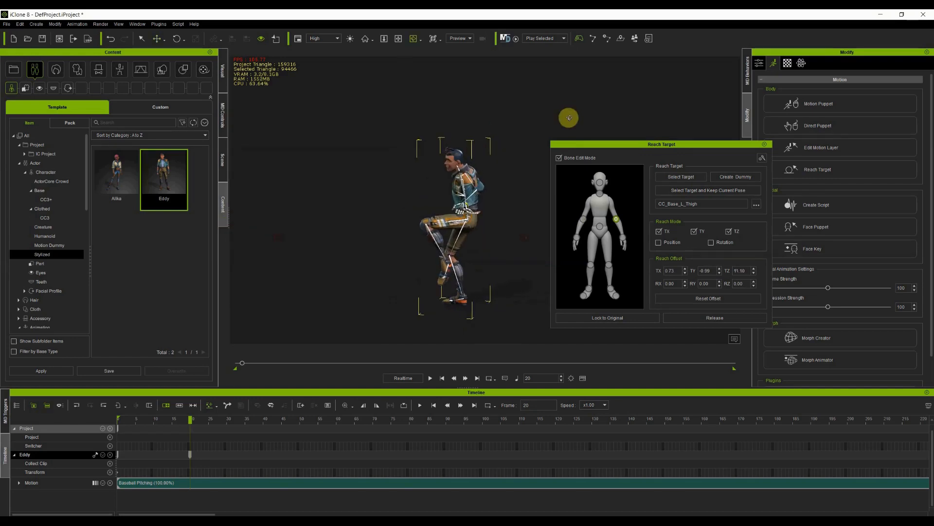
{"action": "left_click", "coordinate": [163, 39]}
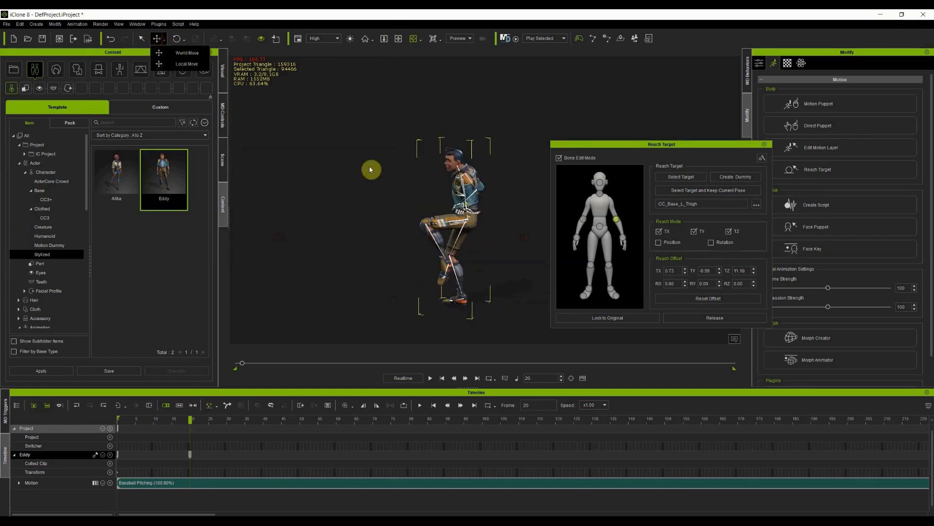
{"action": "left_click", "coordinate": [174, 63]}
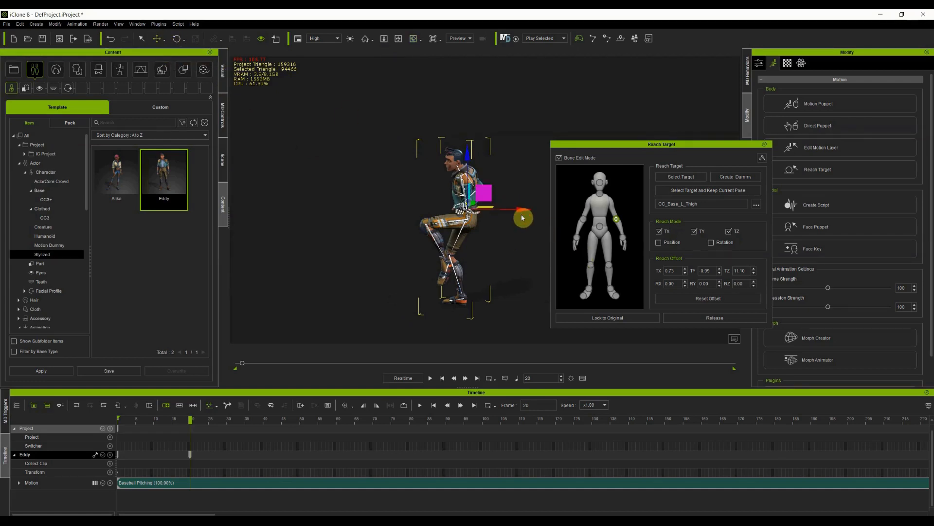
{"action": "left_click_drag", "start_coordinate": [521, 208], "coordinate": [484, 209]}
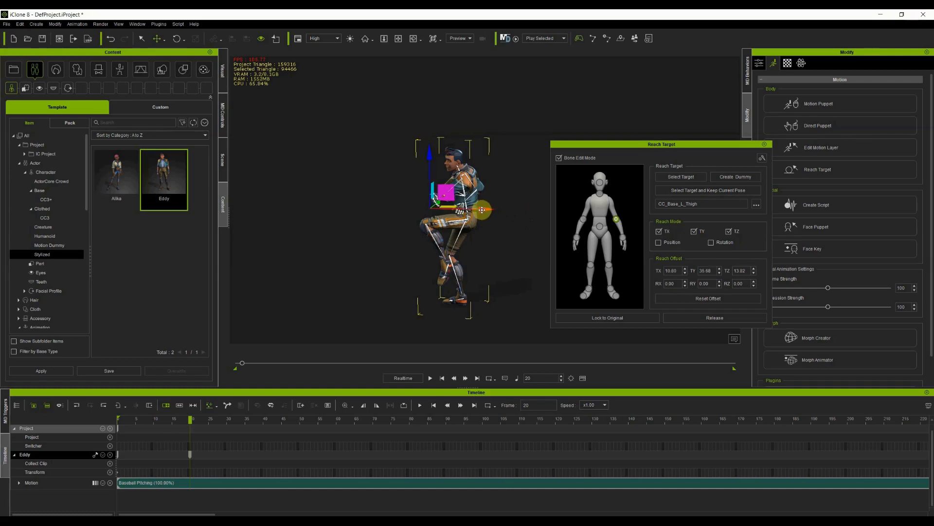
- Preview the reach and release the left elbow from its target at frame 33
{"action": "key", "text": "space"}
{"action": "left_click_drag", "start_coordinate": [327, 420], "coordinate": [240, 398]}
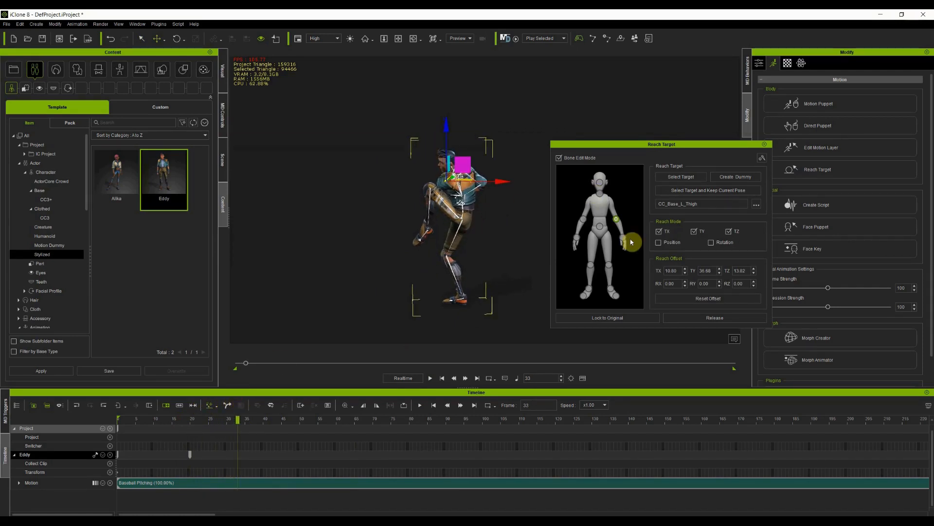
{"action": "left_click", "coordinate": [724, 321]}
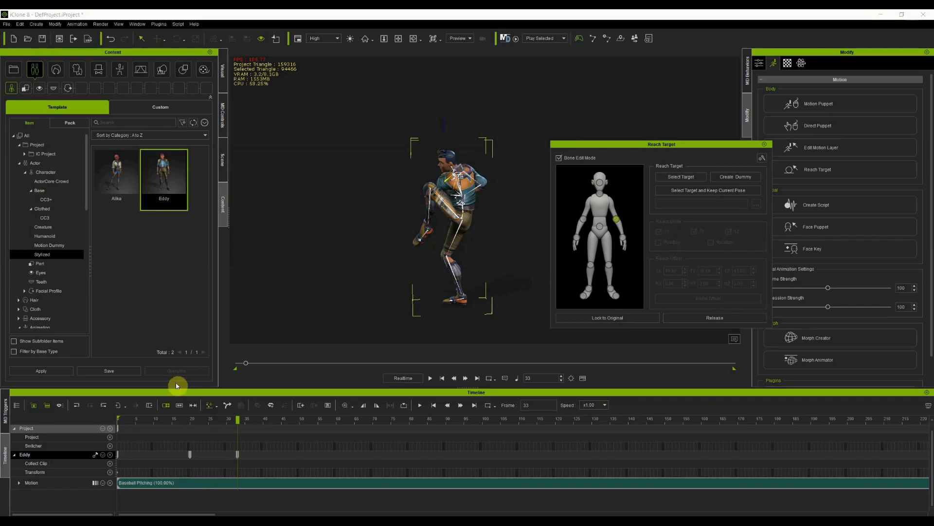
- Scrub back to frame 0, close Reach Target, and play the pitching motion to review the reach and release
{"action": "left_click", "coordinate": [198, 419]}
{"action": "left_click_drag", "start_coordinate": [197, 418], "coordinate": [111, 462]}
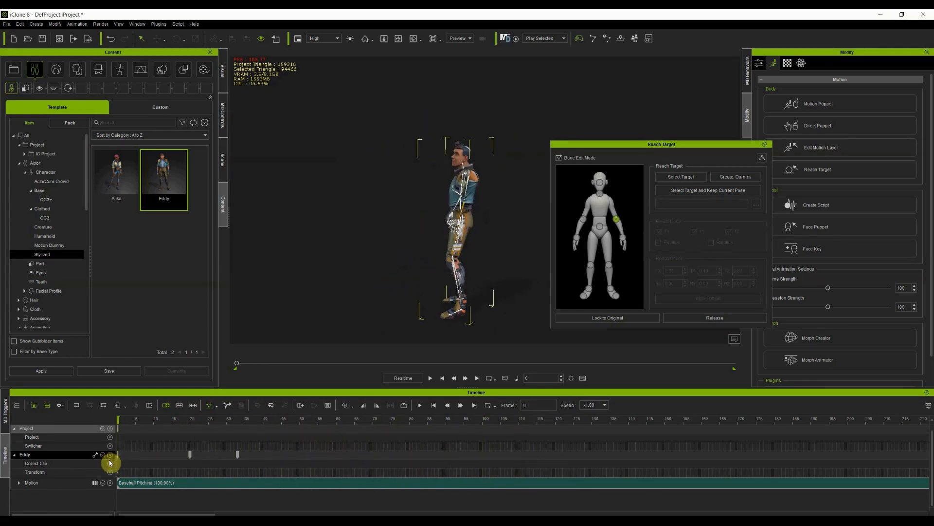
{"action": "left_click", "coordinate": [764, 148]}
{"action": "key", "text": "space"}
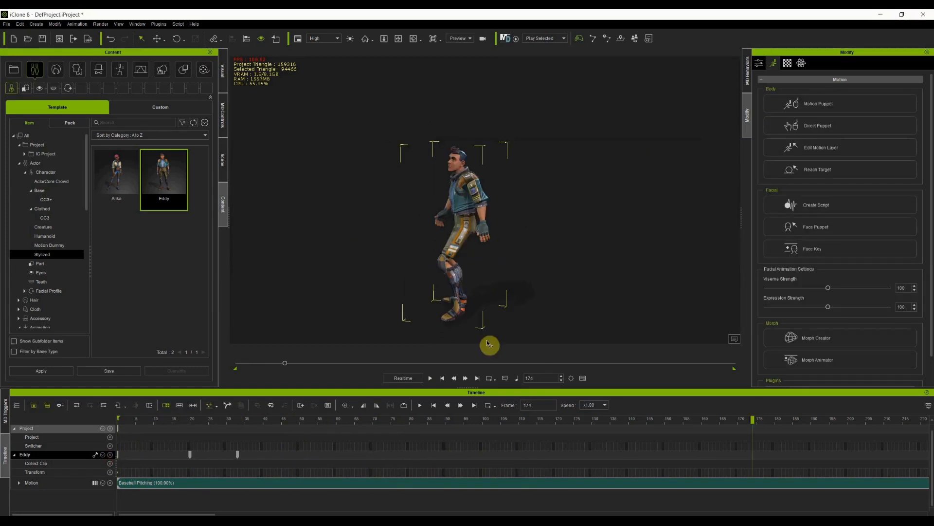